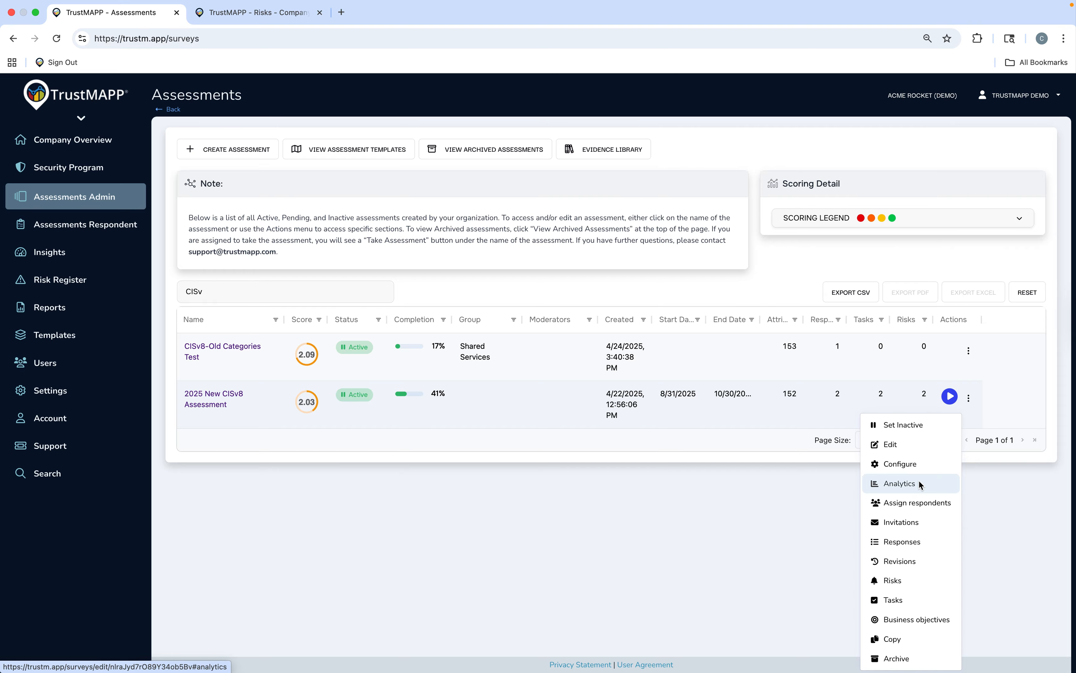
Open the risks of the 2025 New CISv8 Assessment and look over its risk list
{"action": "left_click", "coordinate": [893, 580]}
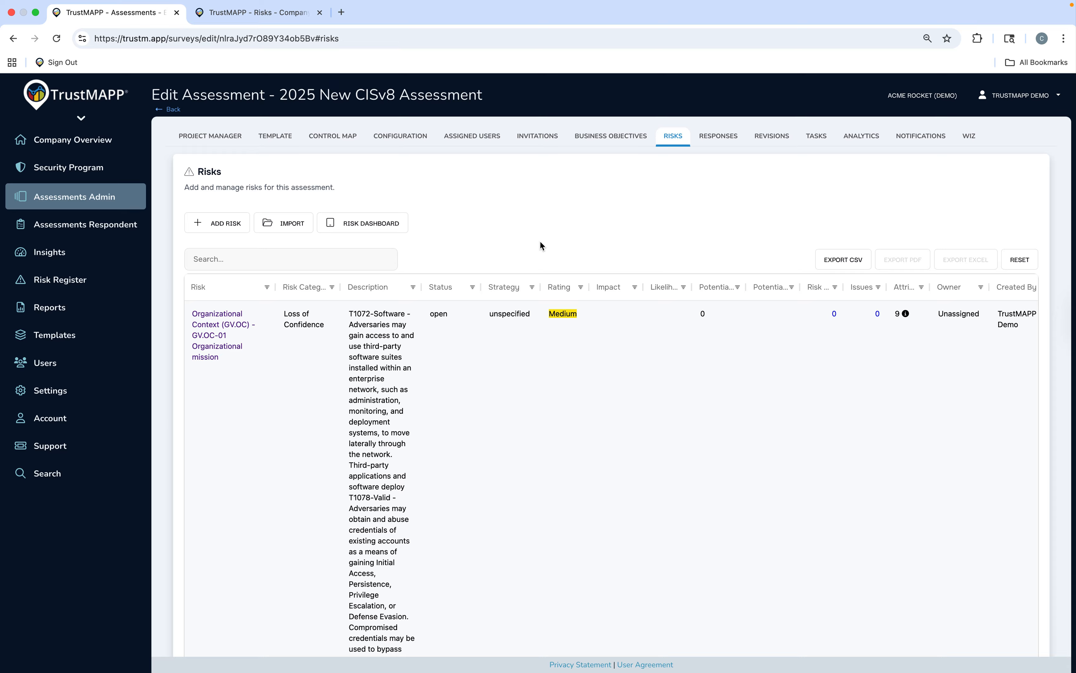
{"action": "scroll", "coordinate": [540, 246], "scroll_direction": "down", "scroll_amount": 3}
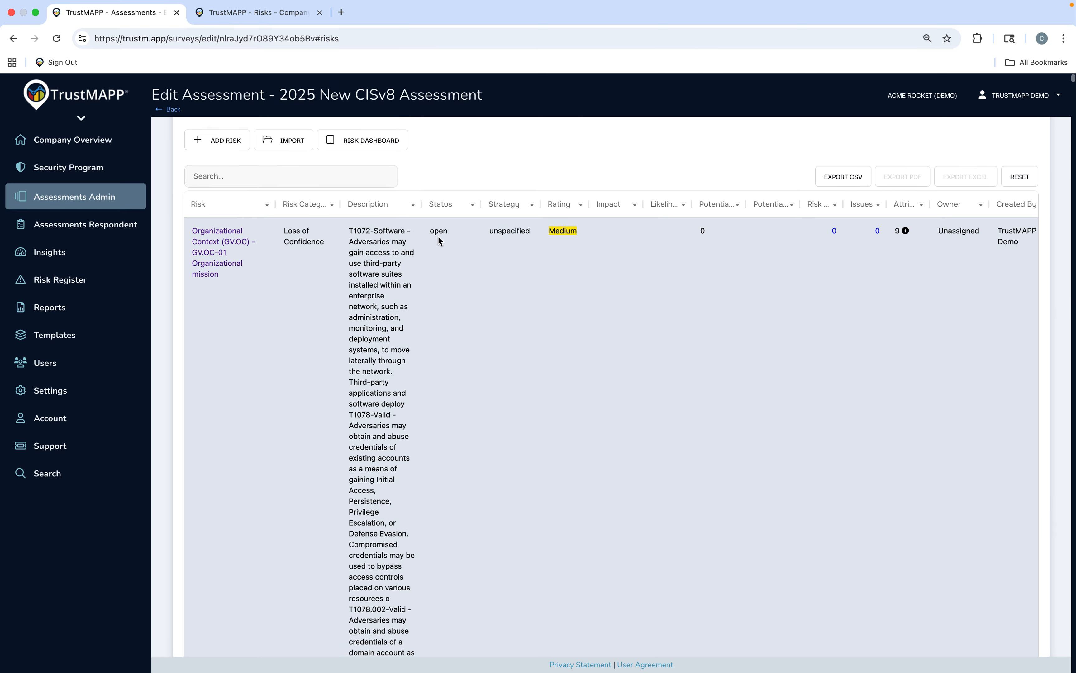
{"action": "scroll", "coordinate": [373, 322], "scroll_direction": "up", "scroll_amount": 3}
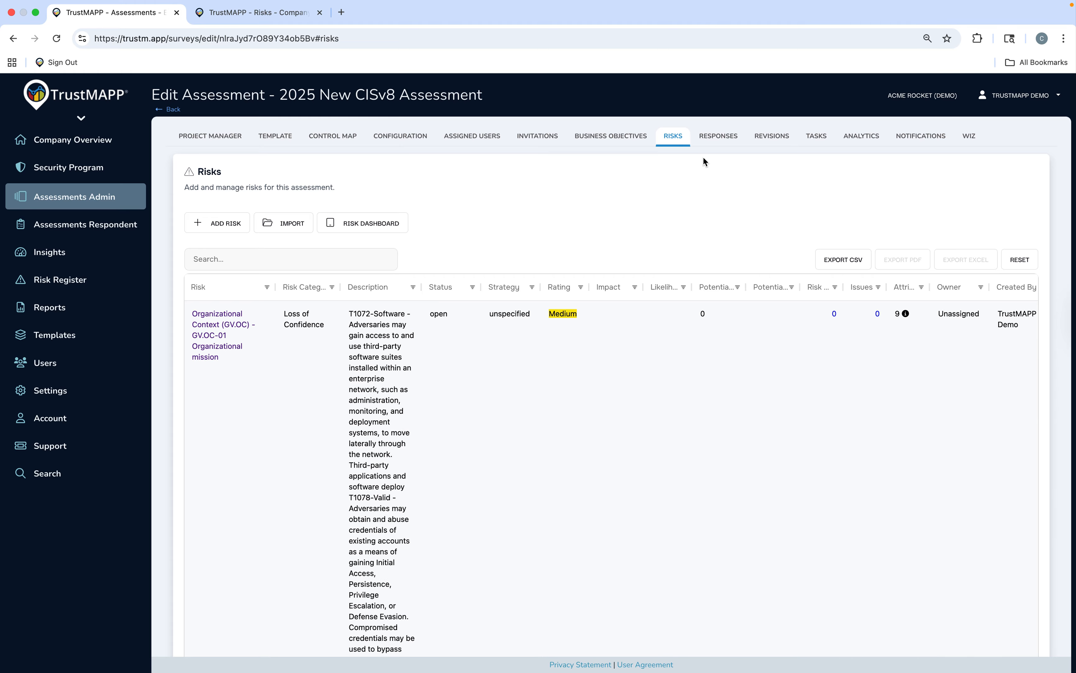
Open the assessment's responses and sort them by response score from lowest to highest
{"action": "left_click", "coordinate": [722, 142]}
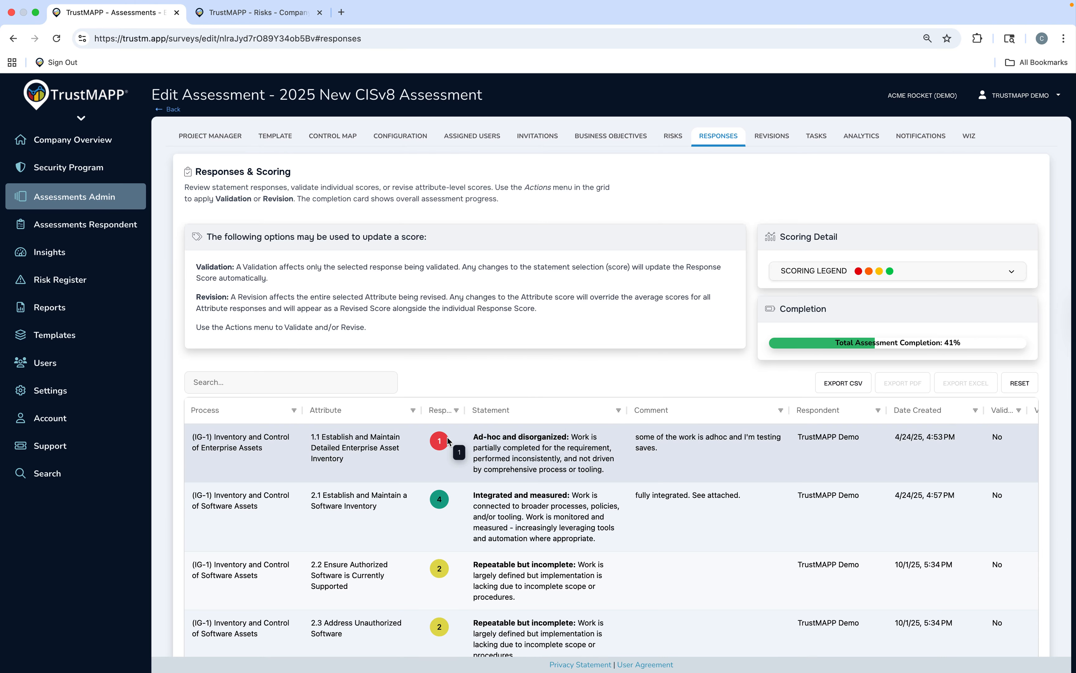
{"action": "left_click", "coordinate": [441, 412]}
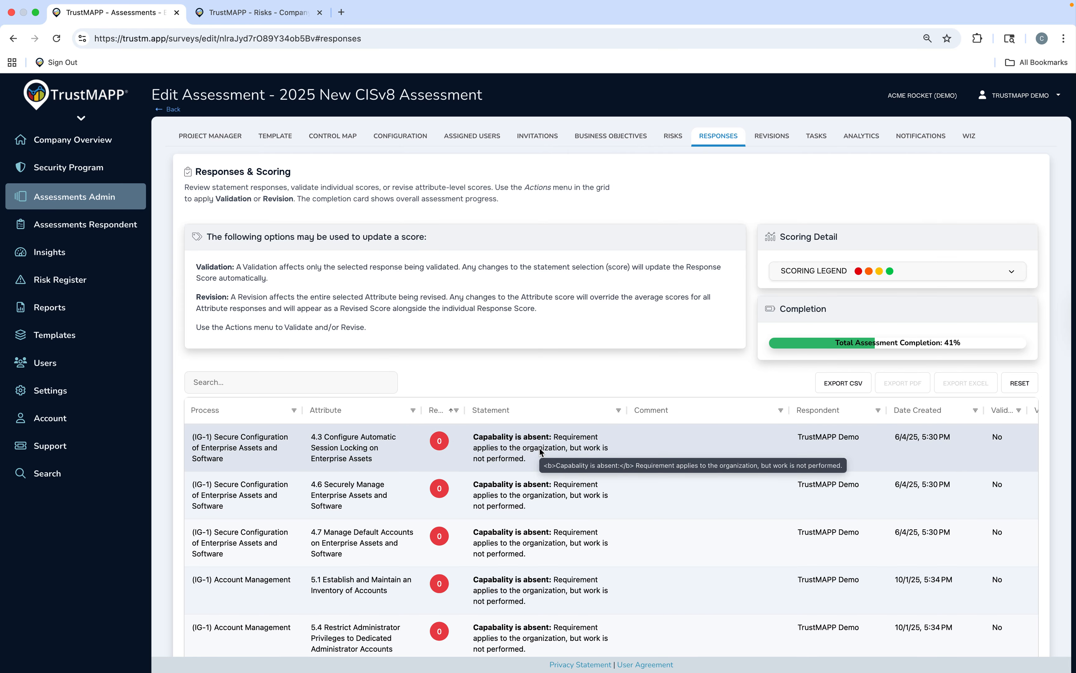
{"action": "scroll", "coordinate": [539, 448], "scroll_direction": "right", "scroll_amount": 3}
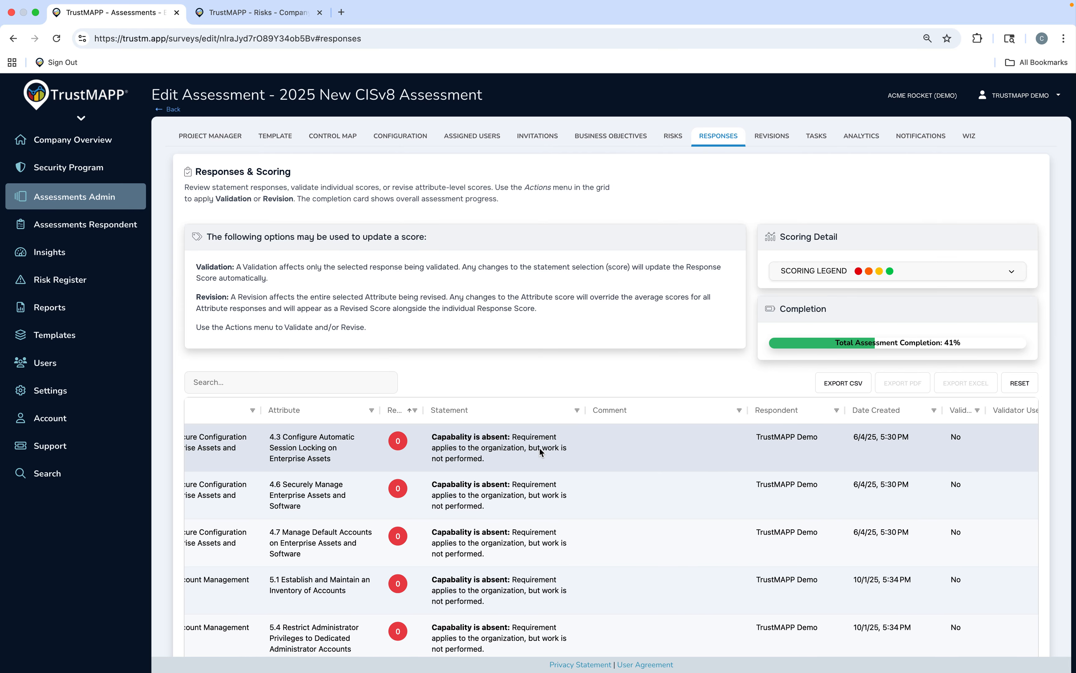
{"action": "scroll", "coordinate": [540, 448], "scroll_direction": "left", "scroll_amount": 3}
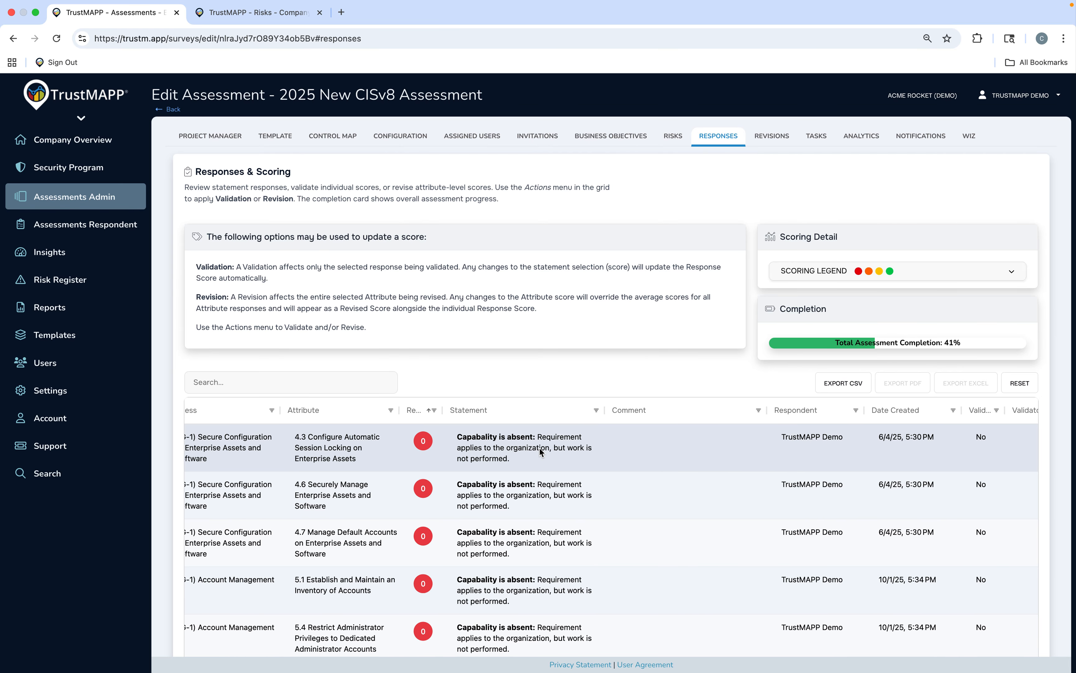
Filter the assessment's response list by the term "Assets"
{"action": "left_click", "coordinate": [306, 382]}
{"action": "type", "text": "Asset"}
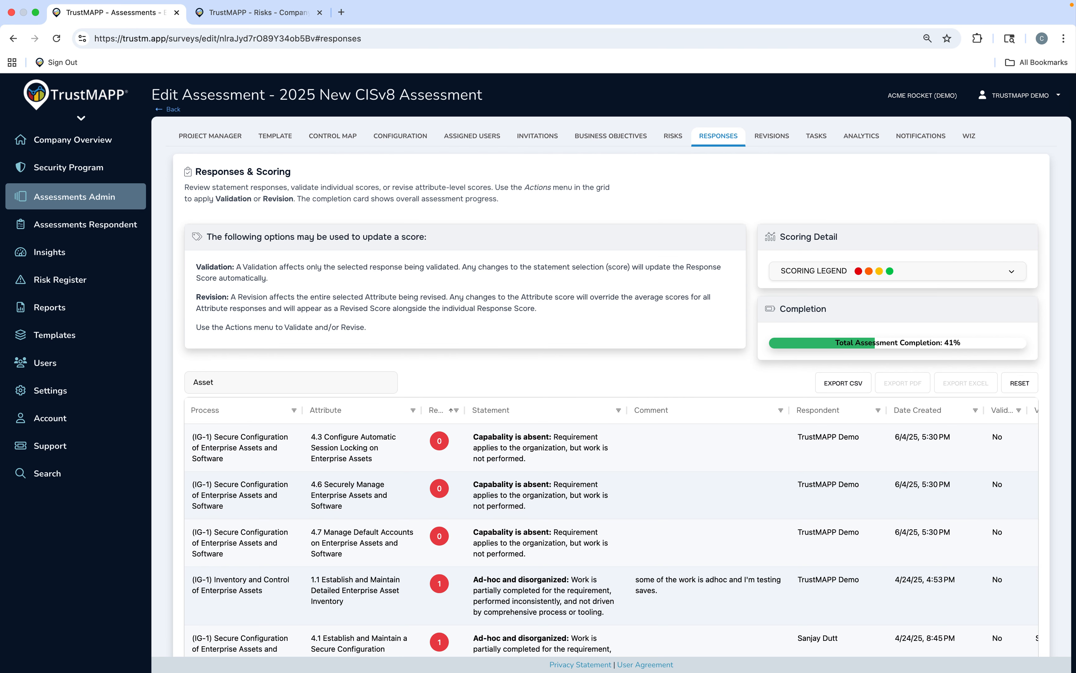
{"action": "type", "text": "s"}
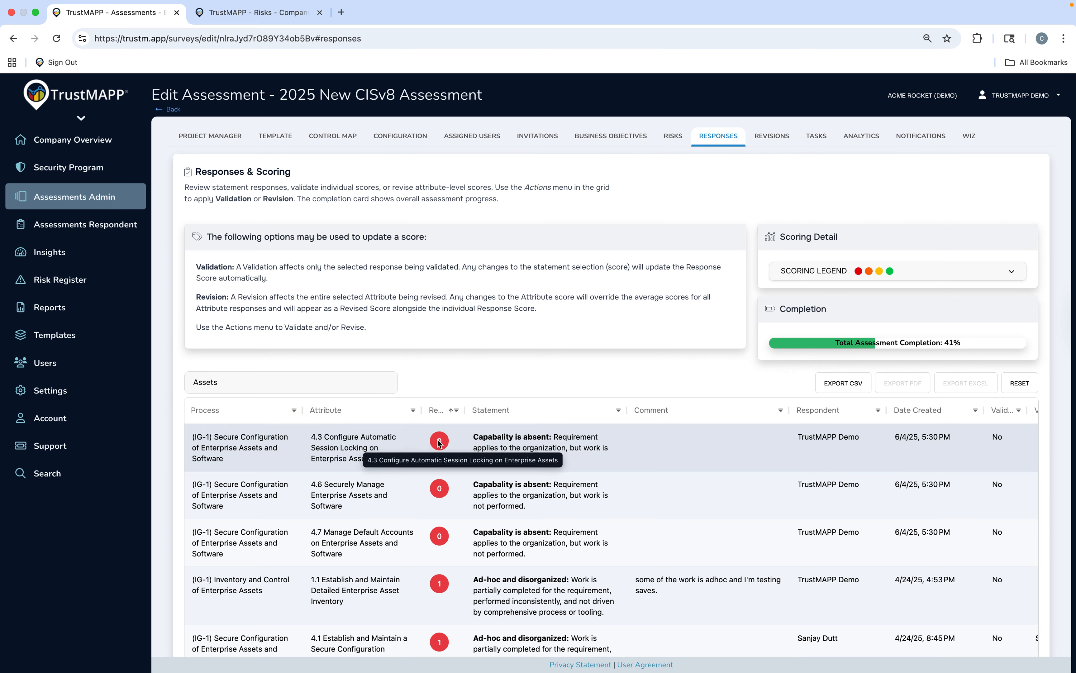
Start a new risk from the response for 4.3 Configure Automatic Session Locking on Enterprise Assets
{"action": "scroll", "coordinate": [442, 444], "scroll_direction": "right", "scroll_amount": 1}
{"action": "scroll", "coordinate": [443, 444], "scroll_direction": "right", "scroll_amount": 6}
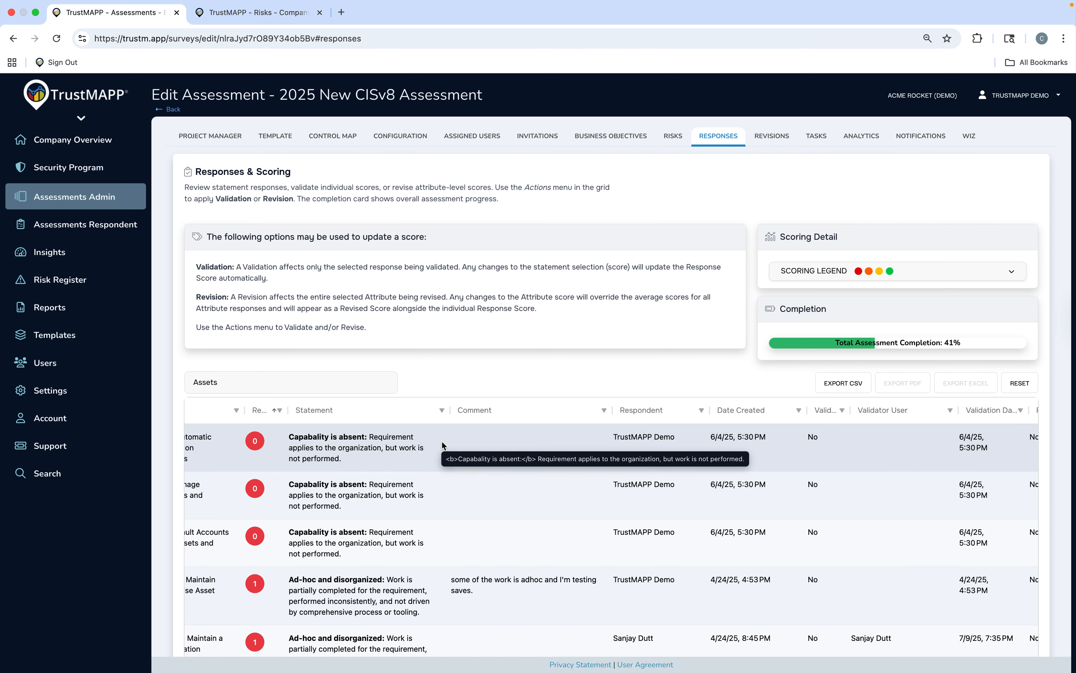
{"action": "left_click", "coordinate": [1023, 441]}
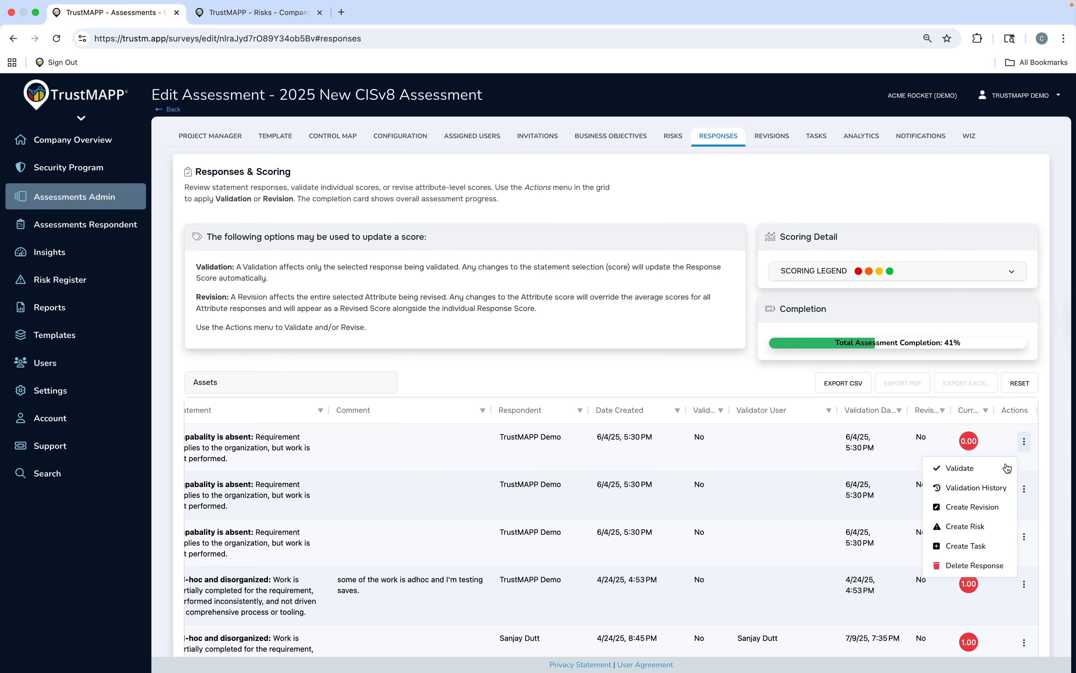
{"action": "left_click", "coordinate": [977, 529]}
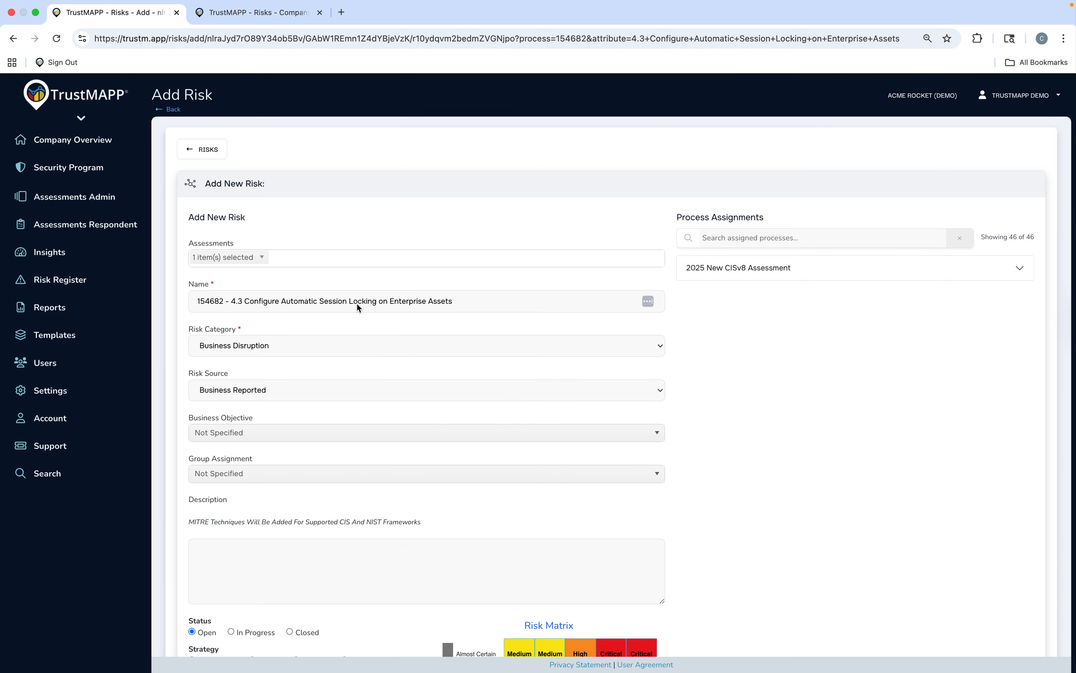
Examine the new risk's prefilled name, the available risk categories and the access point to System Configuration
{"action": "left_click", "coordinate": [212, 301]}
{"action": "double_click", "coordinate": [213, 302]}
{"action": "left_click_drag", "start_coordinate": [237, 301], "coordinate": [459, 307]}
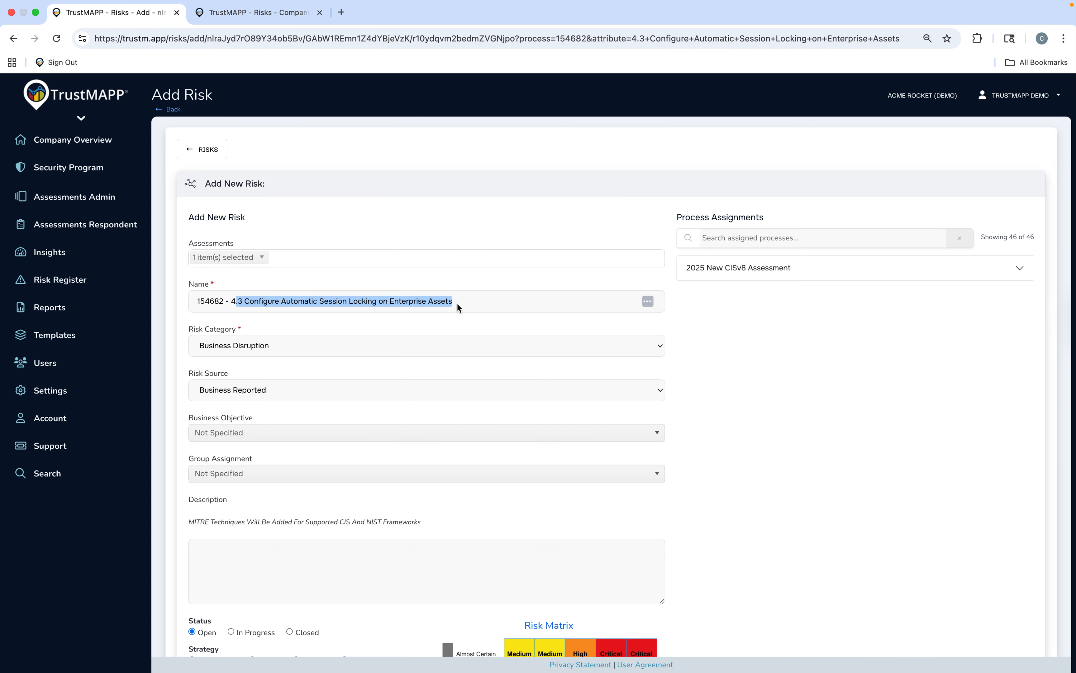
{"action": "left_click", "coordinate": [457, 304]}
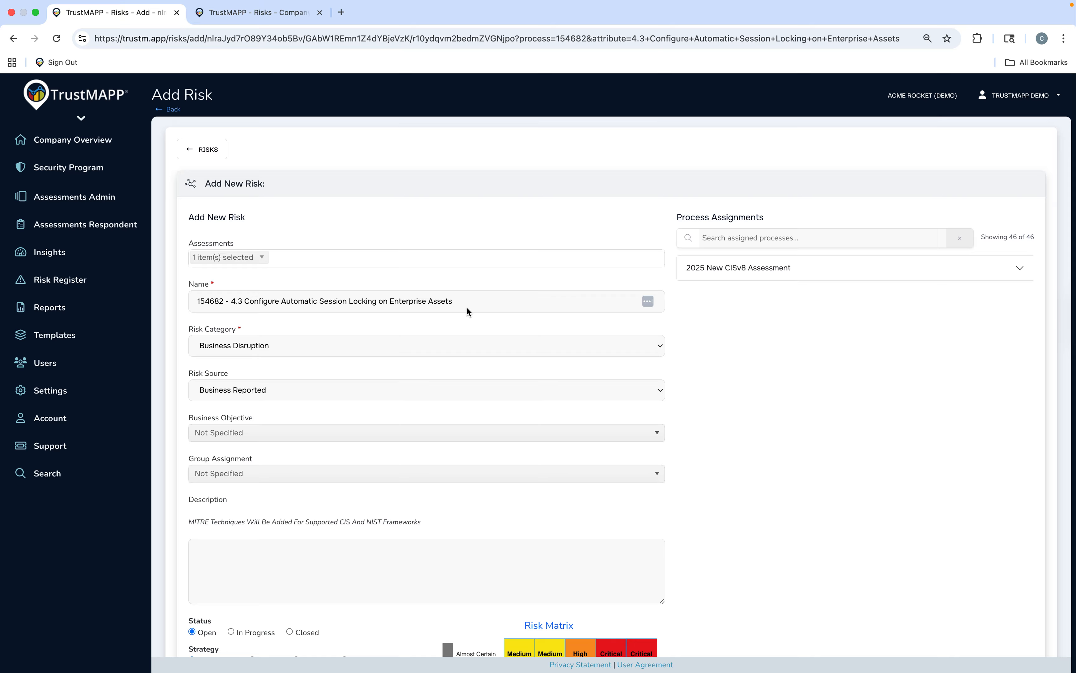
{"action": "left_click", "coordinate": [424, 346]}
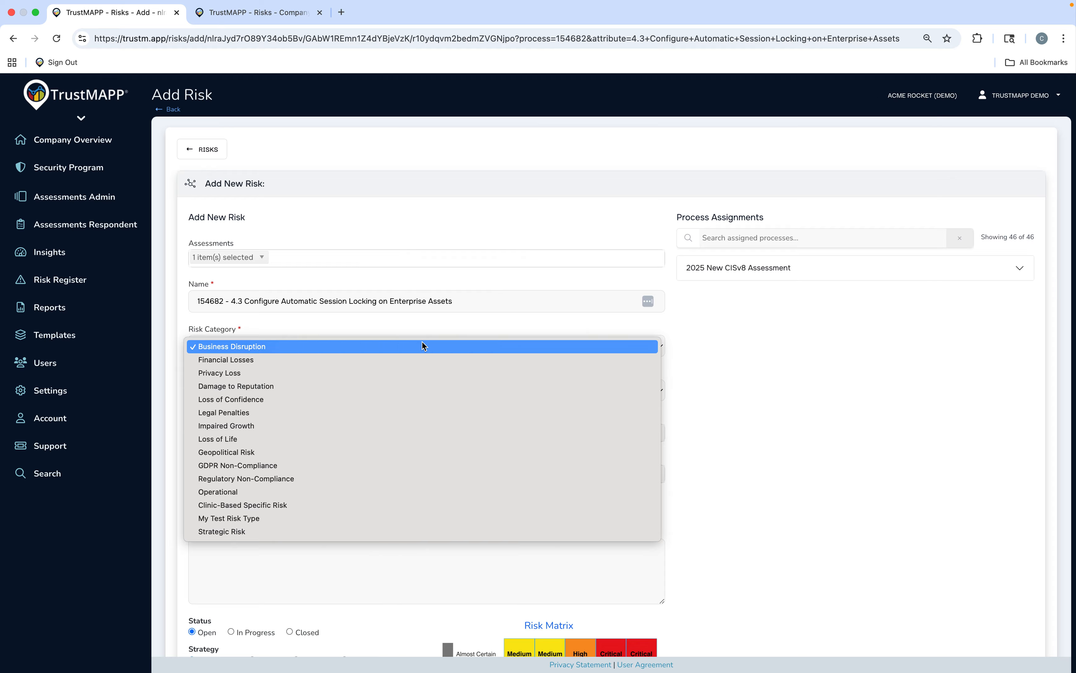
{"action": "left_click", "coordinate": [1058, 102]}
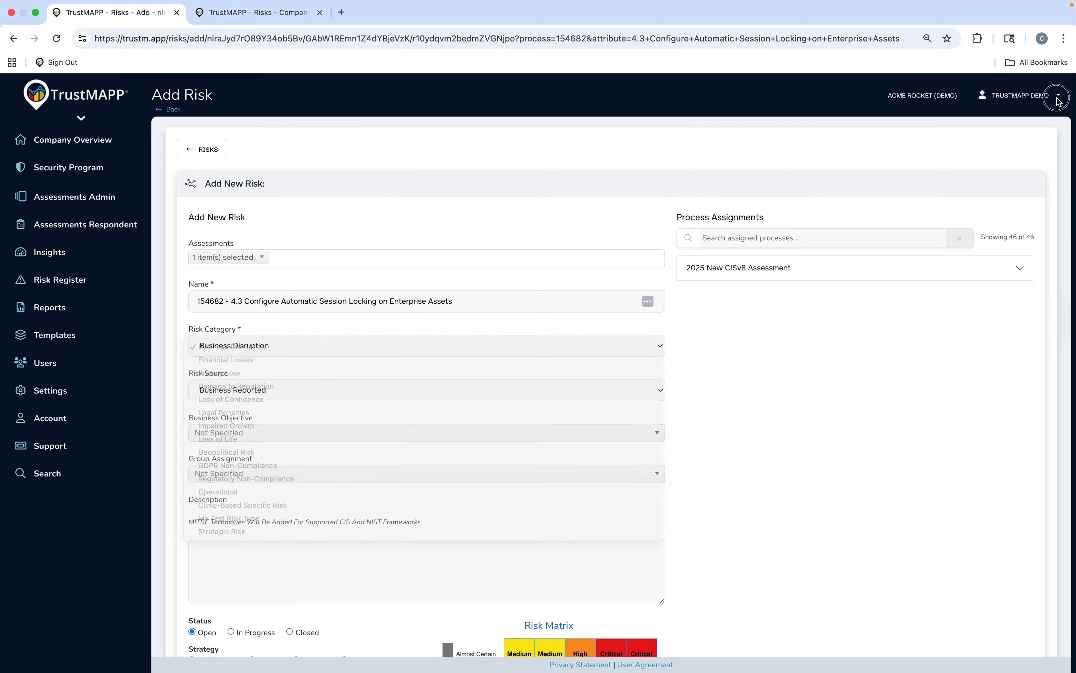
{"action": "left_click", "coordinate": [1058, 102]}
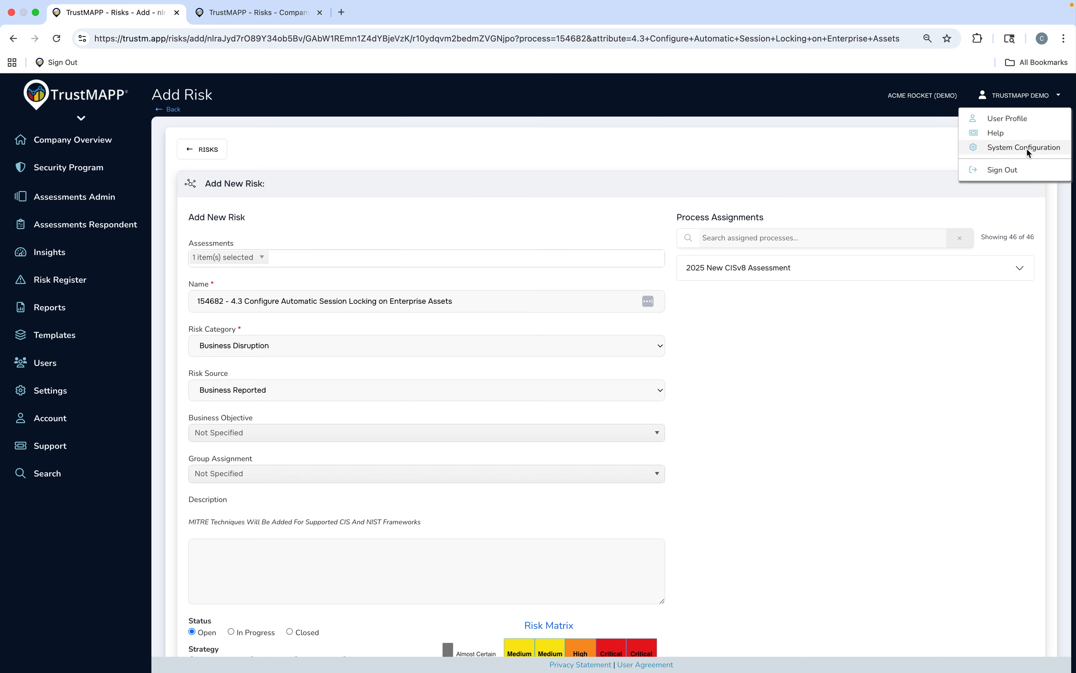
{"action": "left_click", "coordinate": [308, 372]}
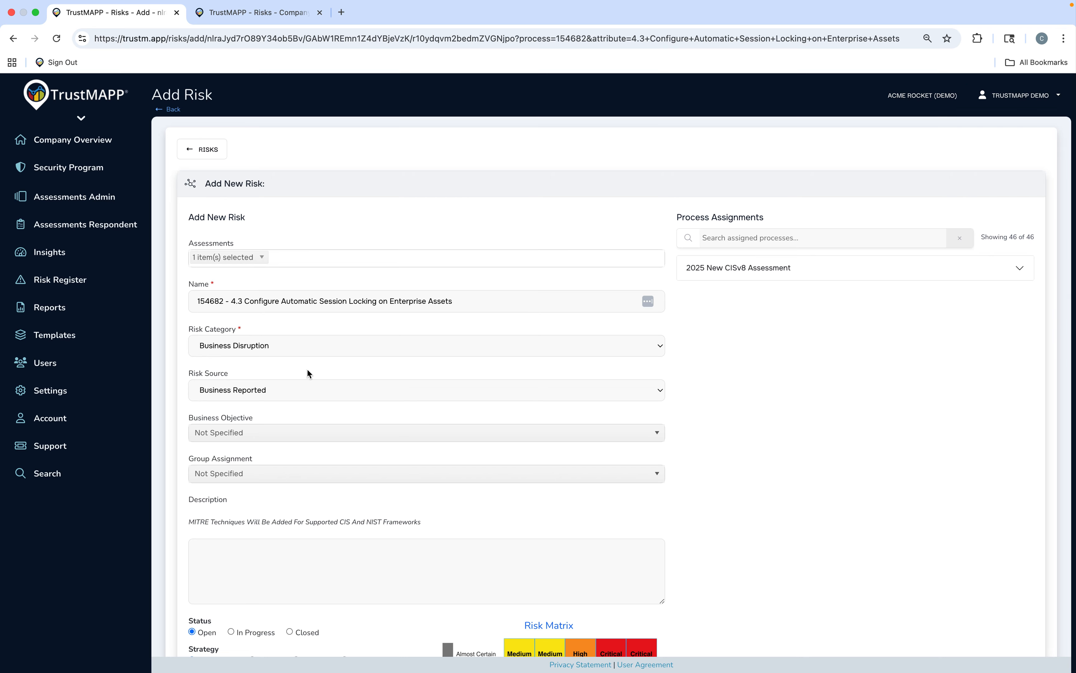
Set the risk category to Regulatory Non-Compliance and the risk source to Control Assessment
{"action": "left_click", "coordinate": [283, 346]}
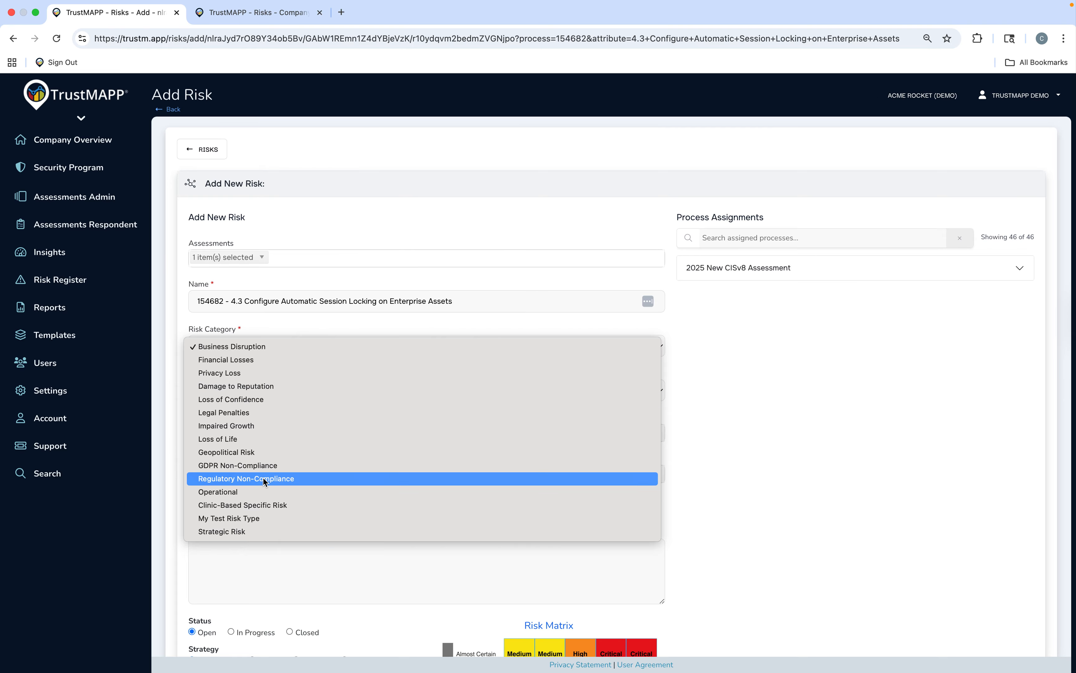
{"action": "key", "text": "Escape"}
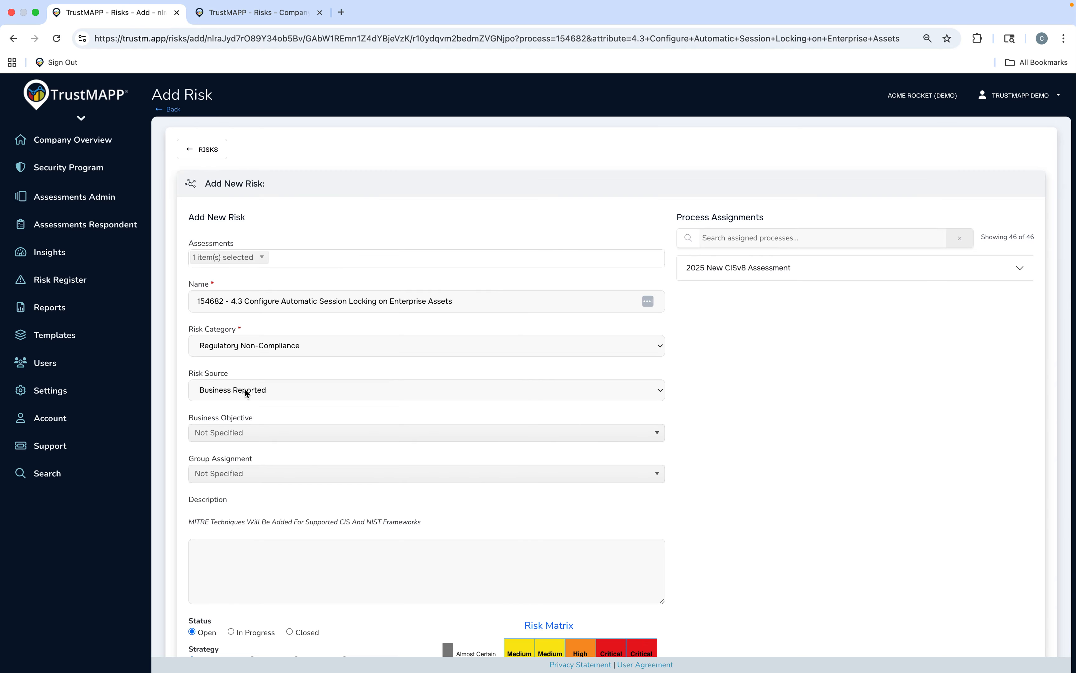
{"action": "left_click", "coordinate": [276, 387]}
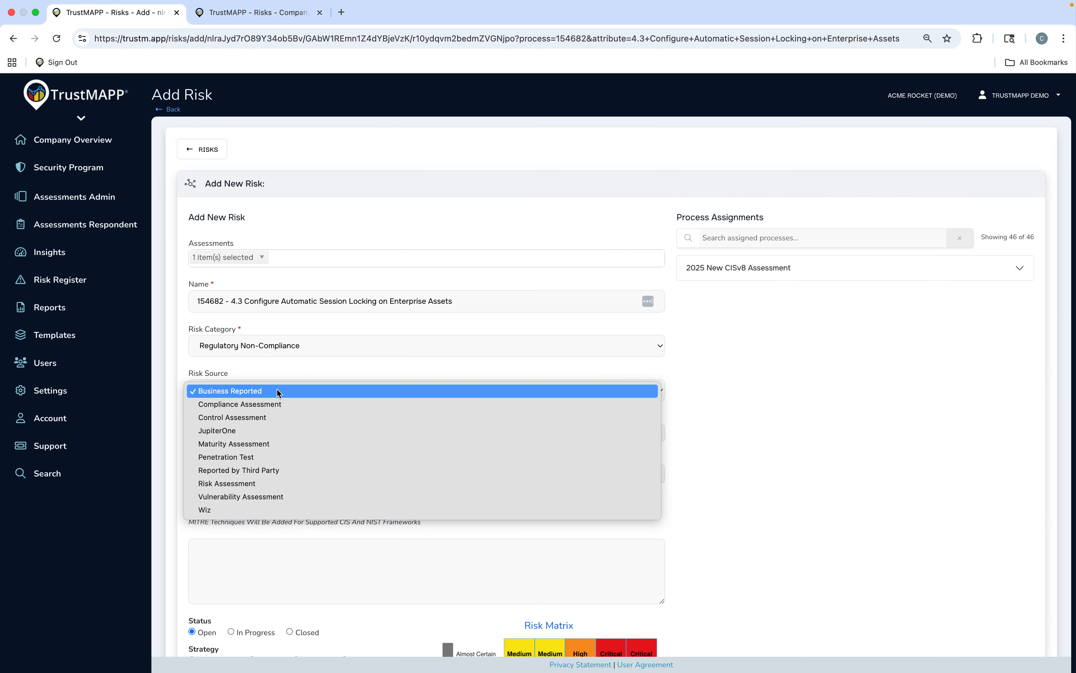
{"action": "left_click", "coordinate": [271, 417]}
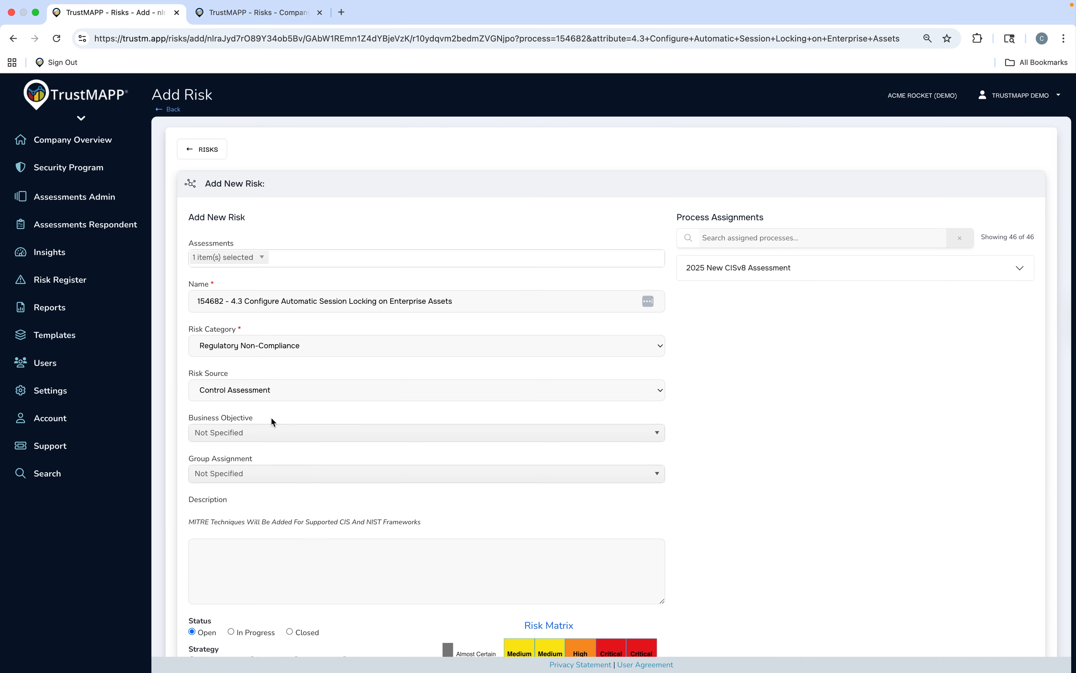
Set the risk's business objective to Improve Customer Engagement (NIST CSF 2.0 2025)
{"action": "left_click", "coordinate": [296, 434]}
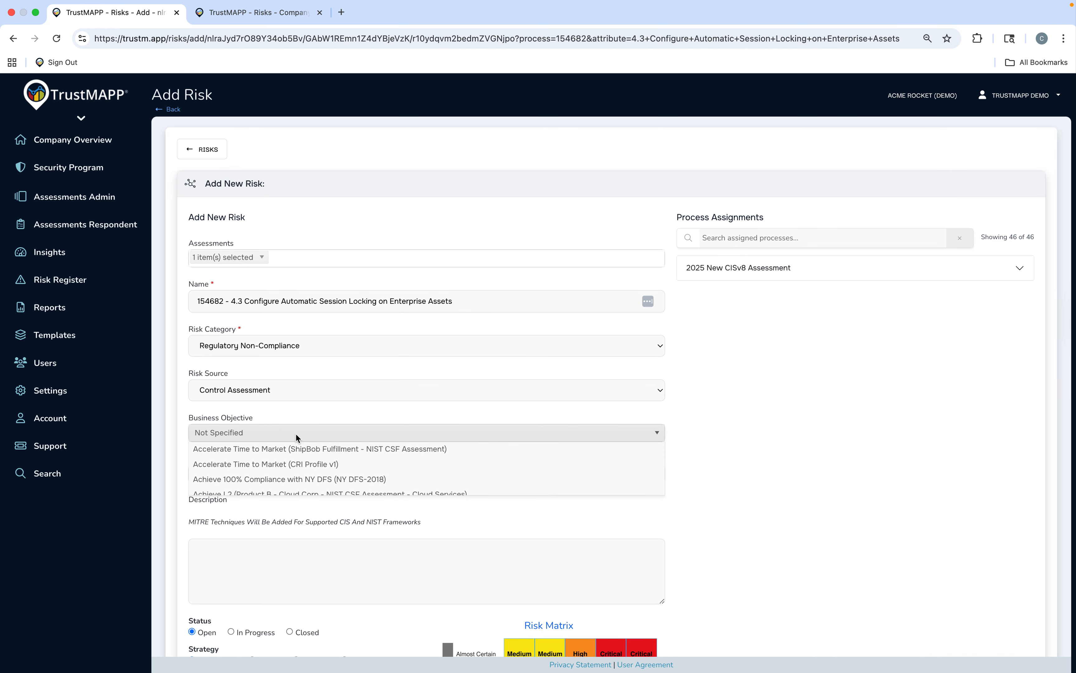
{"action": "scroll", "coordinate": [298, 499], "scroll_direction": "down", "scroll_amount": 8}
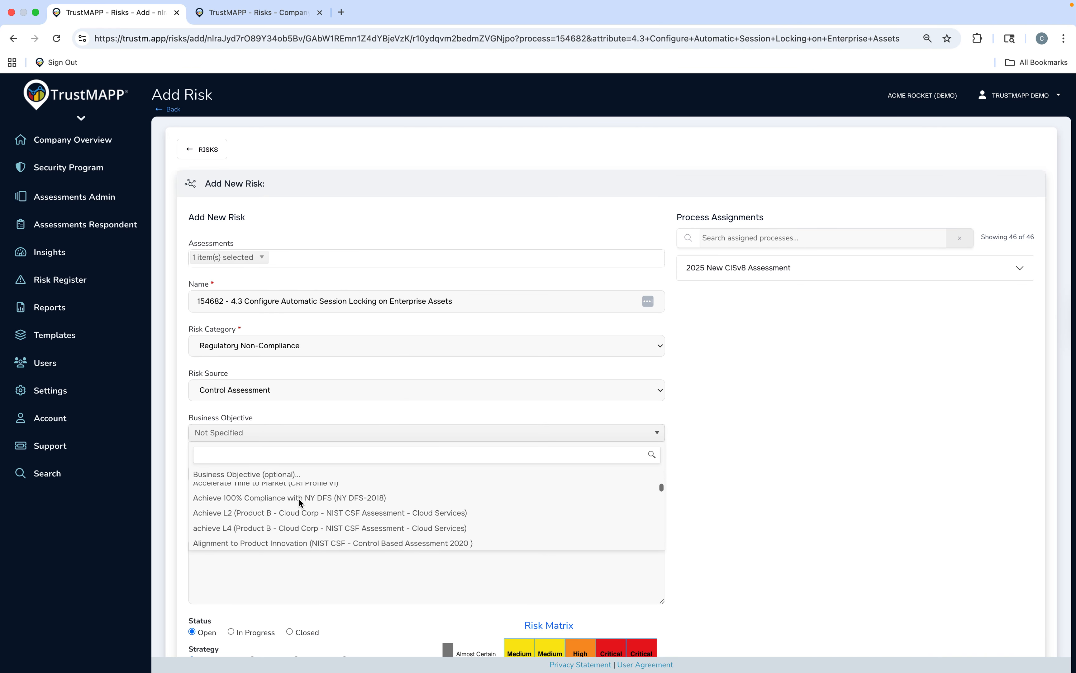
{"action": "scroll", "coordinate": [298, 505], "scroll_direction": "down", "scroll_amount": 6}
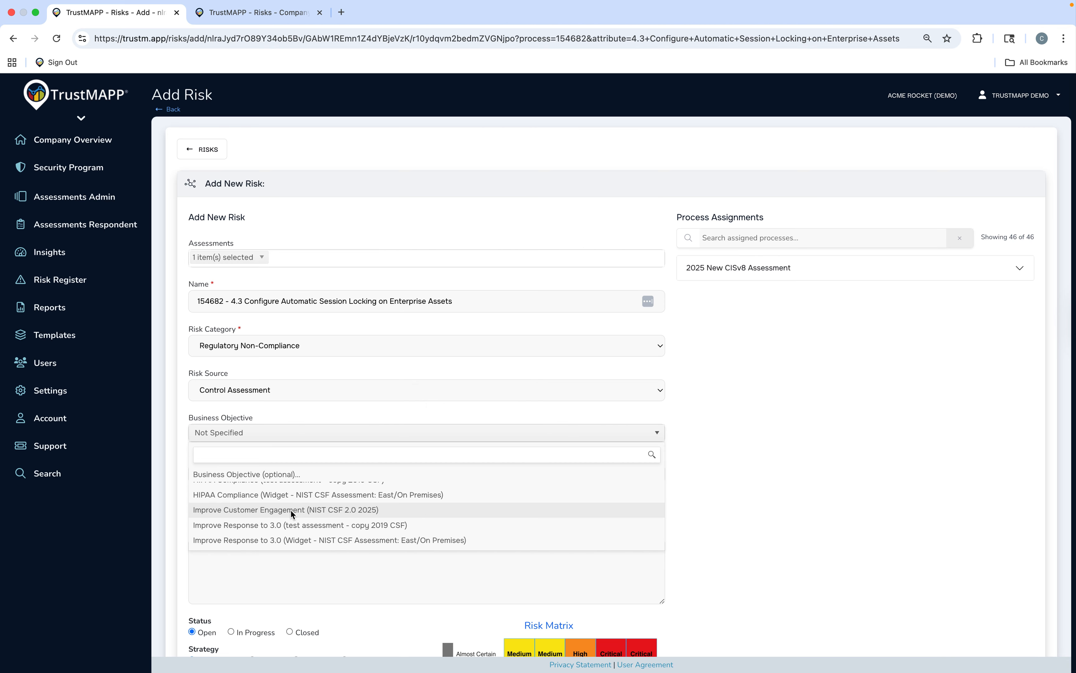
{"action": "left_click", "coordinate": [292, 510]}
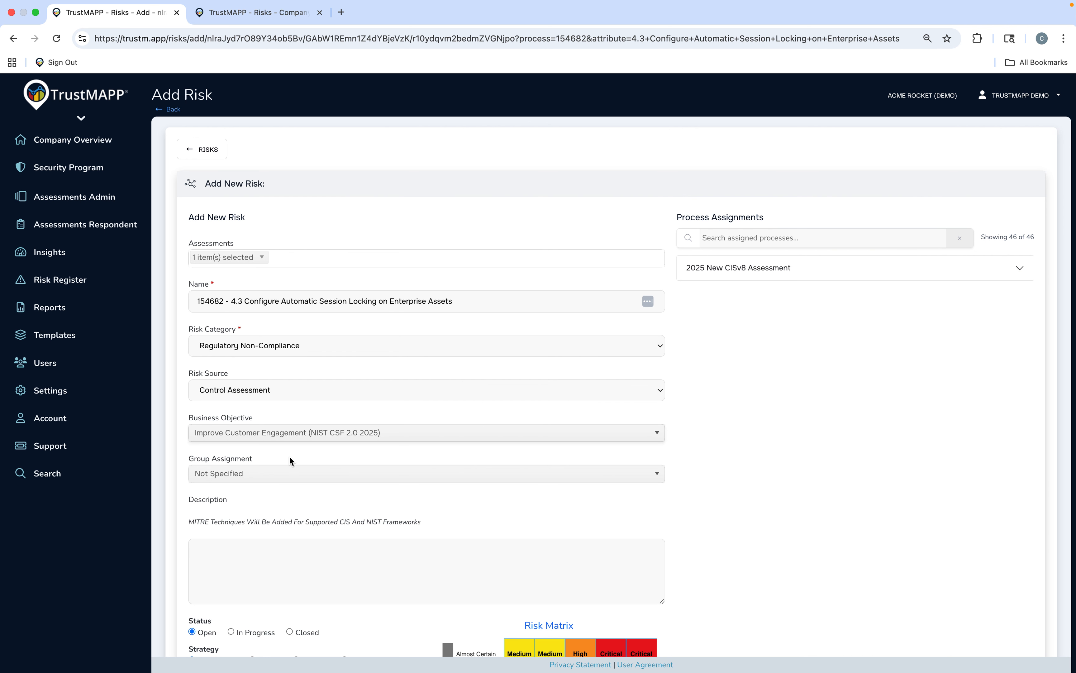
Assign the new risk to the IT Infrastructure group
{"action": "scroll", "coordinate": [291, 455], "scroll_direction": "down", "scroll_amount": 2}
{"action": "left_click", "coordinate": [282, 441]}
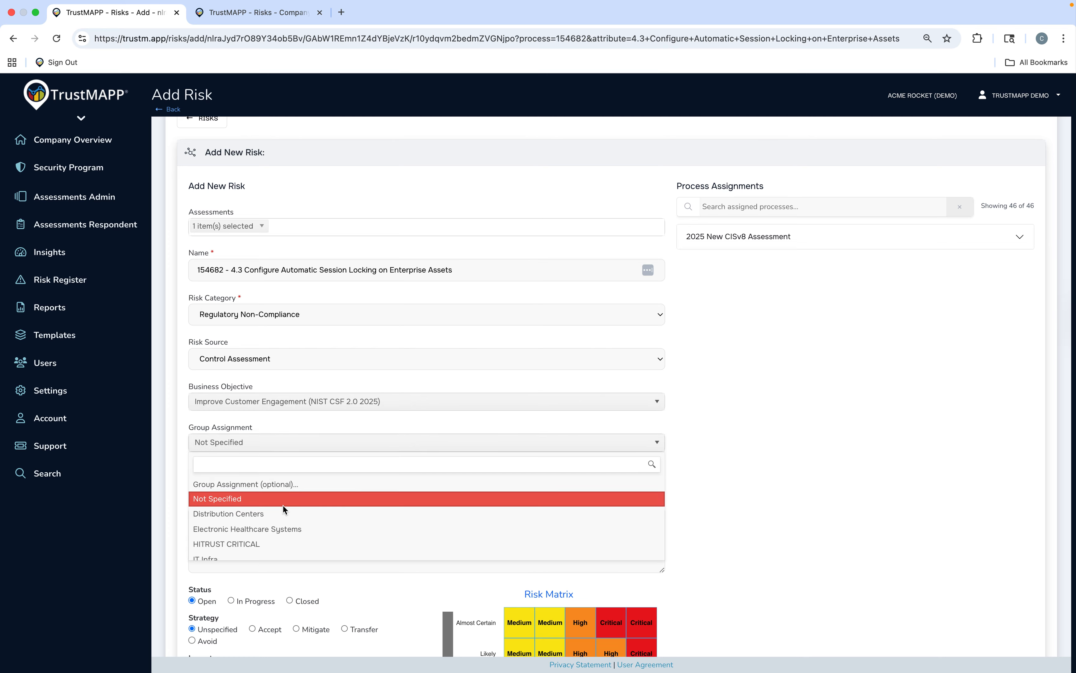
{"action": "scroll", "coordinate": [274, 531], "scroll_direction": "down", "scroll_amount": 1}
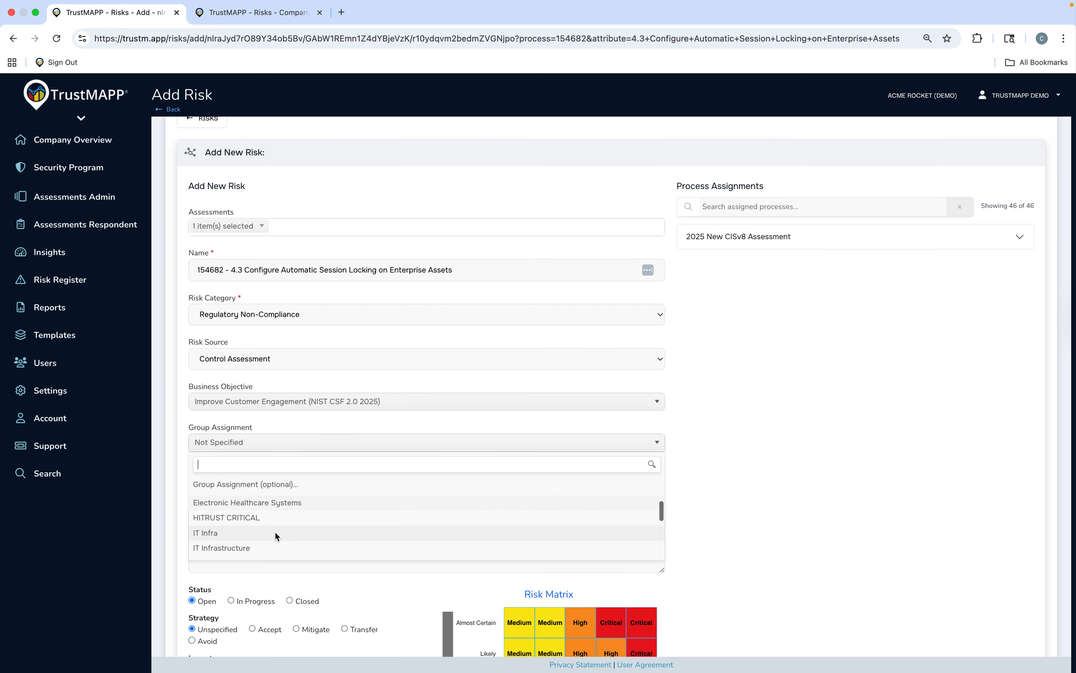
{"action": "left_click", "coordinate": [266, 549]}
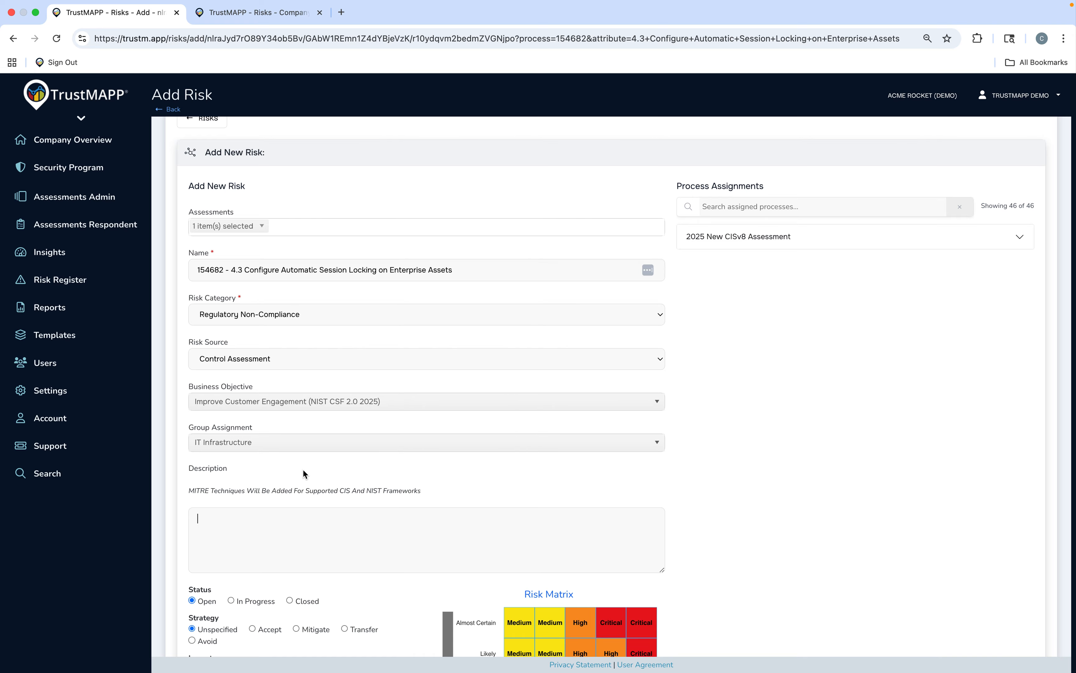
Assign the (IG-1) Inventory and Control of Enterprise Assets process to the risk and slightly enlarge the description box
{"action": "left_click", "coordinate": [796, 237]}
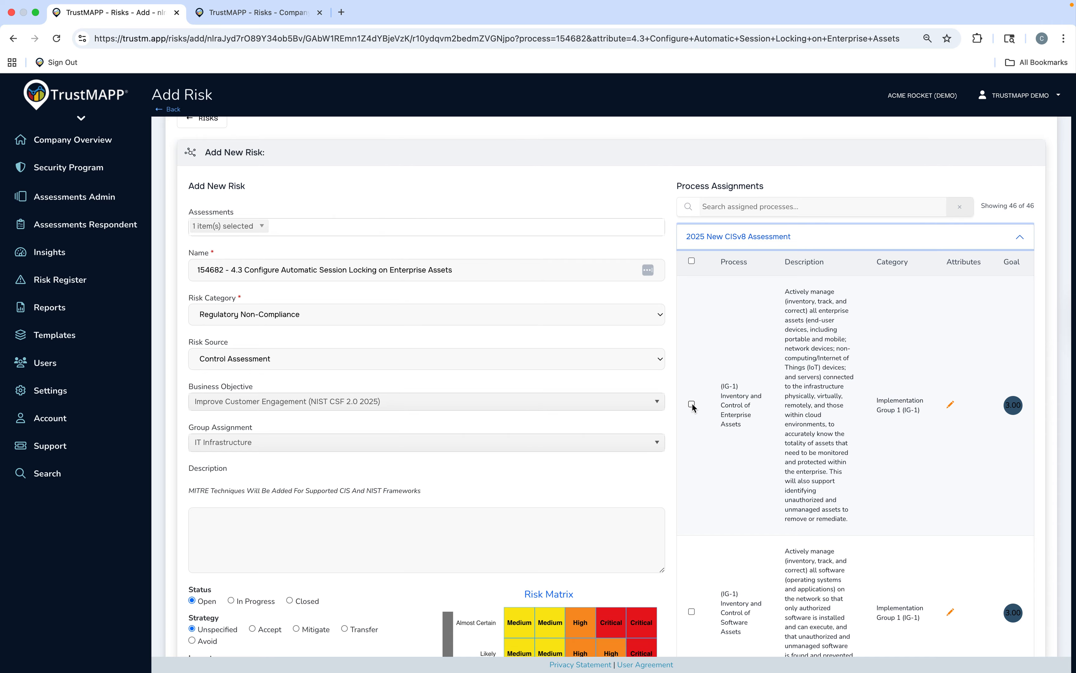
{"action": "left_click", "coordinate": [691, 406]}
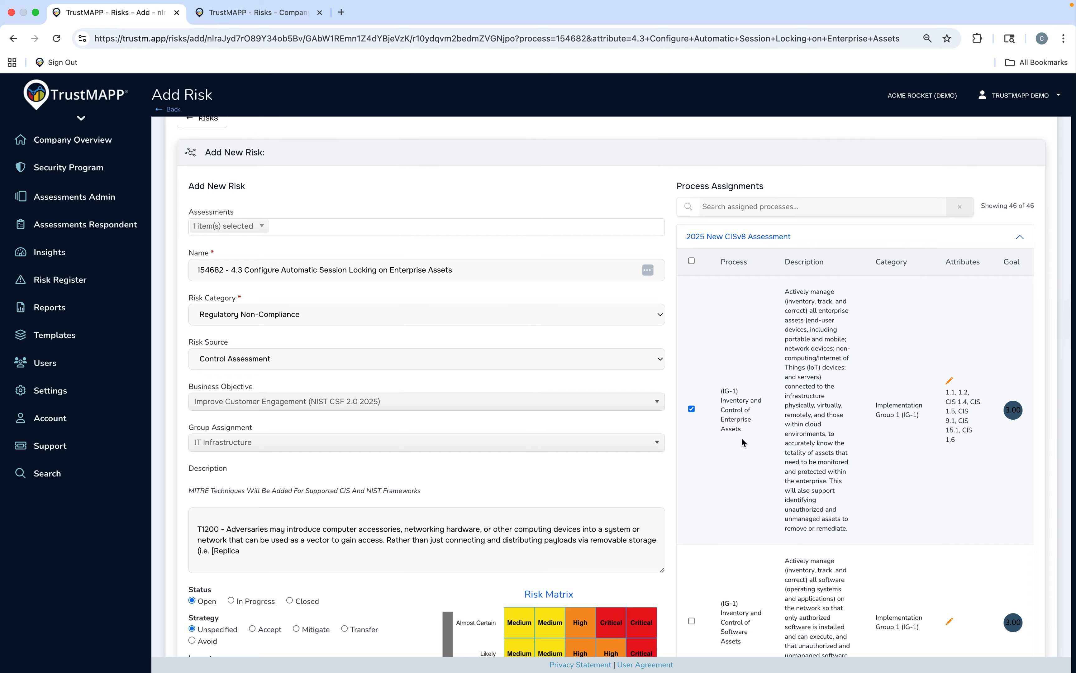
{"action": "scroll", "coordinate": [741, 440], "scroll_direction": "down", "scroll_amount": 3}
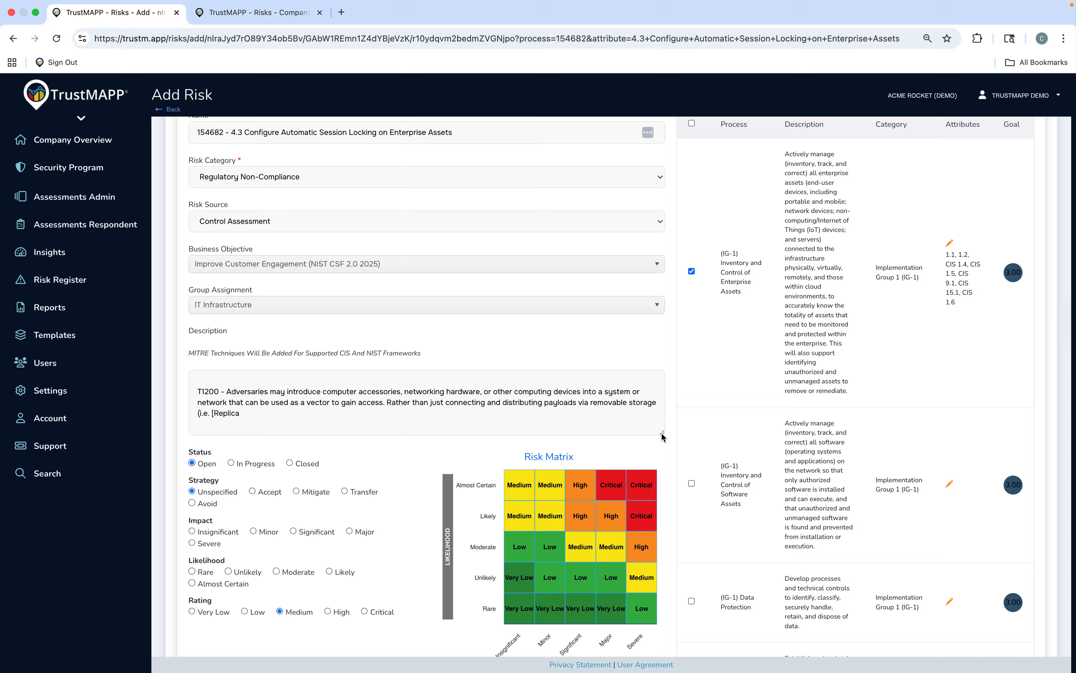
{"action": "left_click_drag", "start_coordinate": [662, 434], "coordinate": [654, 447]}
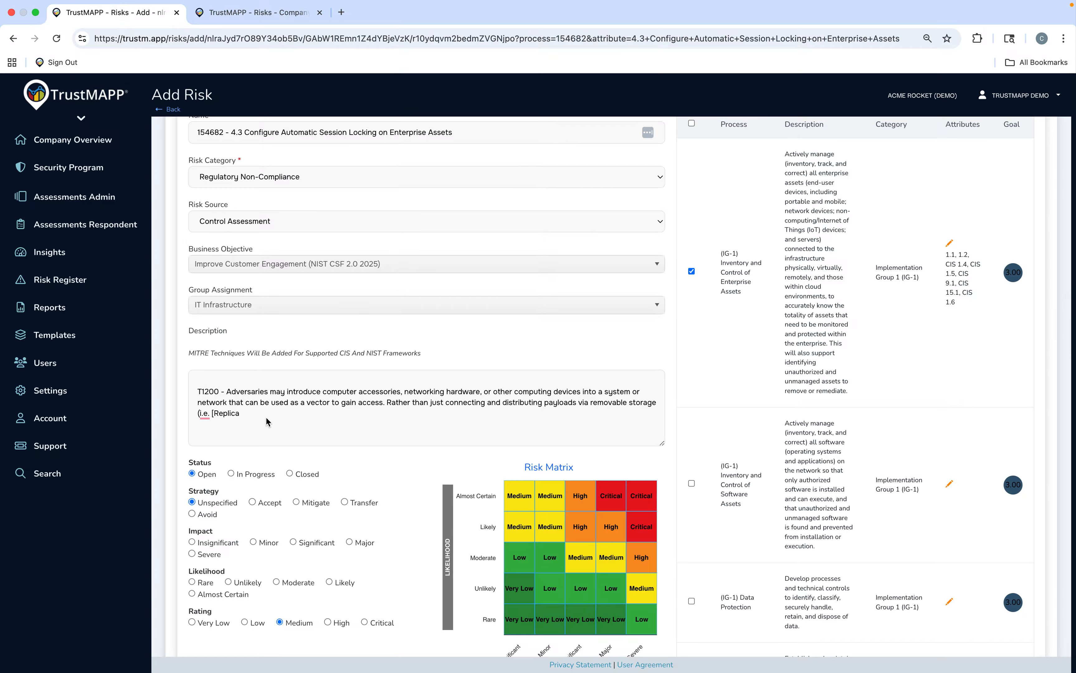
Enlarge the Mitigating Factors box of the new risk so its full text can be read
{"action": "scroll", "coordinate": [266, 416], "scroll_direction": "down", "scroll_amount": 2}
{"action": "scroll", "coordinate": [266, 416], "scroll_direction": "down", "scroll_amount": 3}
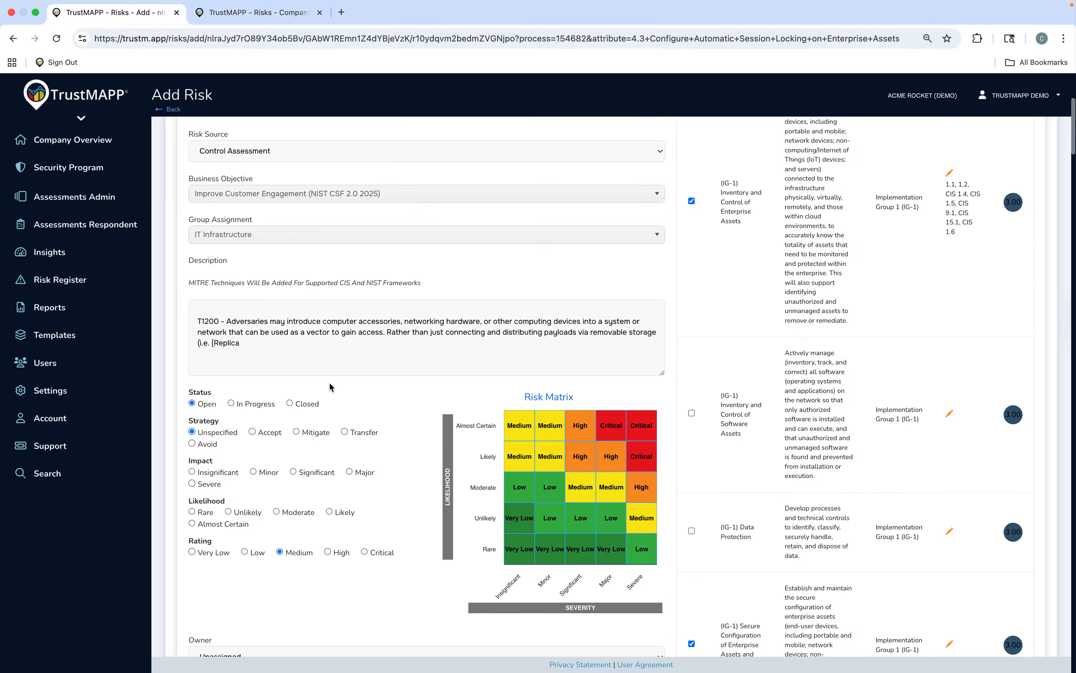
{"action": "scroll", "coordinate": [328, 395], "scroll_direction": "down", "scroll_amount": 10}
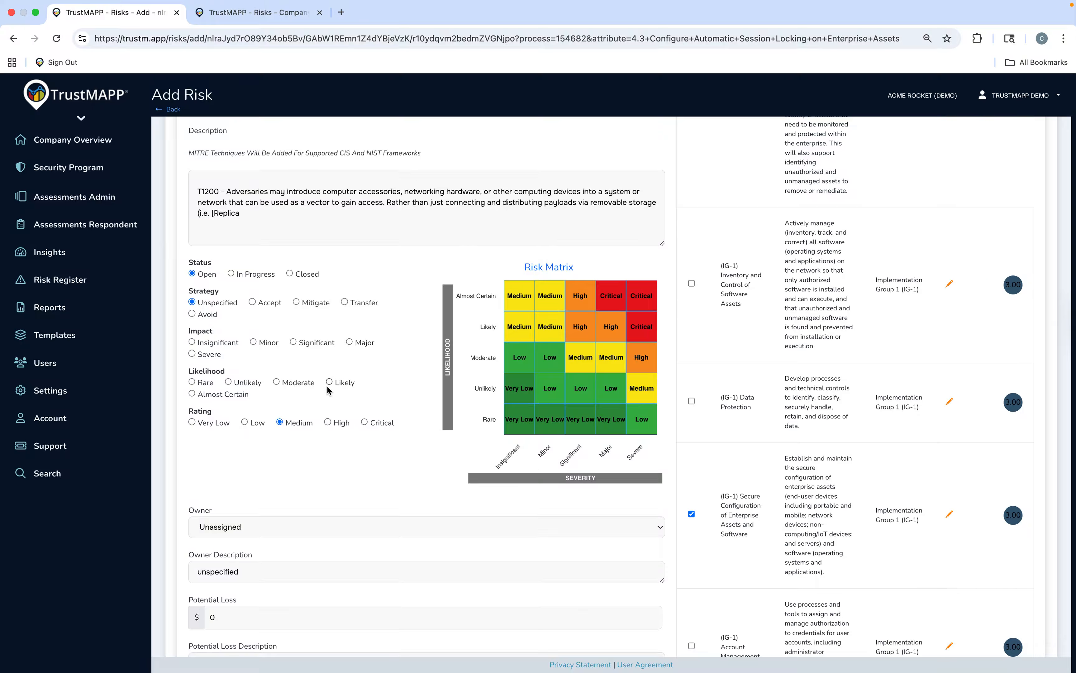
{"action": "scroll", "coordinate": [327, 387], "scroll_direction": "down", "scroll_amount": 3}
{"action": "scroll", "coordinate": [327, 390], "scroll_direction": "down", "scroll_amount": 14}
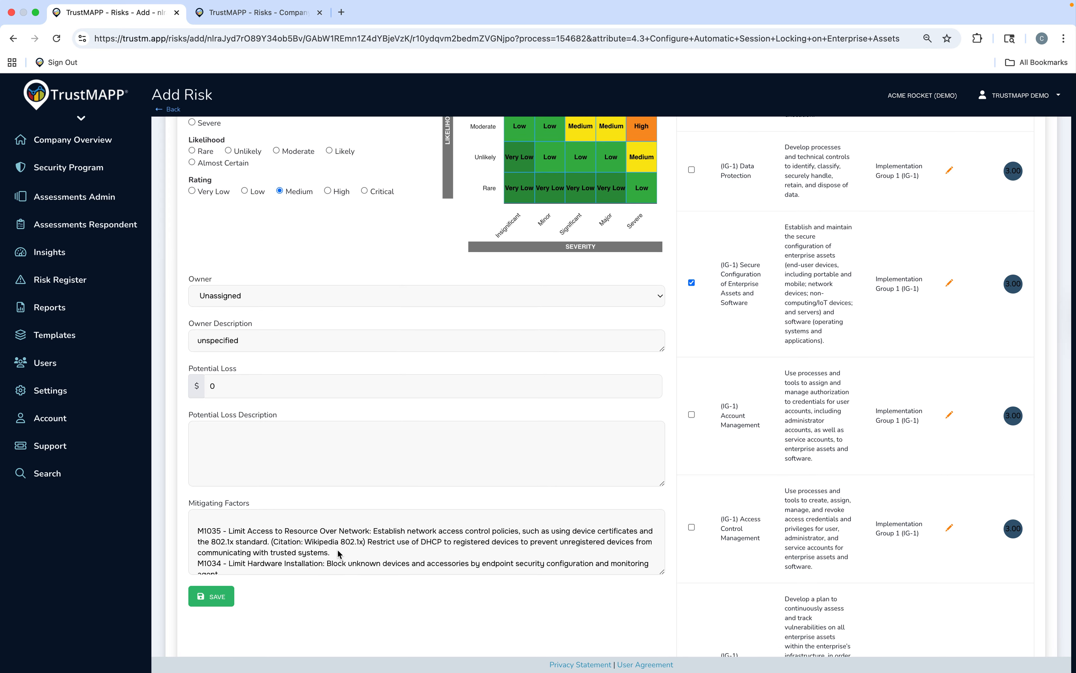
{"action": "left_click_drag", "start_coordinate": [662, 572], "coordinate": [663, 607]}
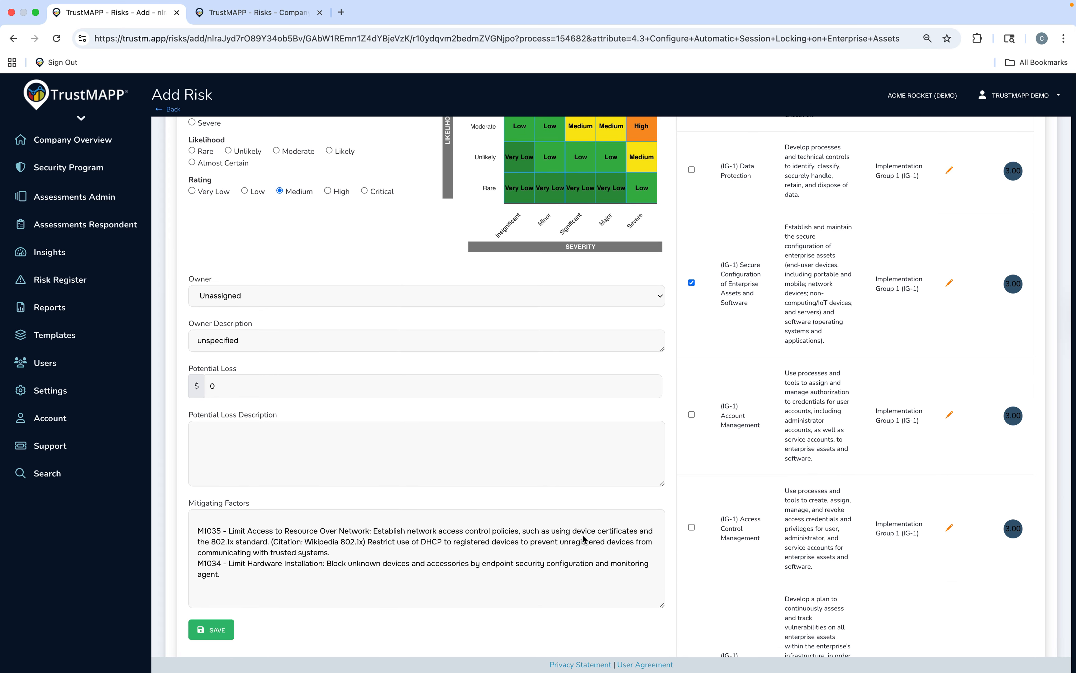
Set the risk's strategy to Mitigate, its impact to Significant and its likelihood to Likely
{"action": "scroll", "coordinate": [560, 508], "scroll_direction": "up", "scroll_amount": 20}
{"action": "scroll", "coordinate": [560, 508], "scroll_direction": "up", "scroll_amount": 18}
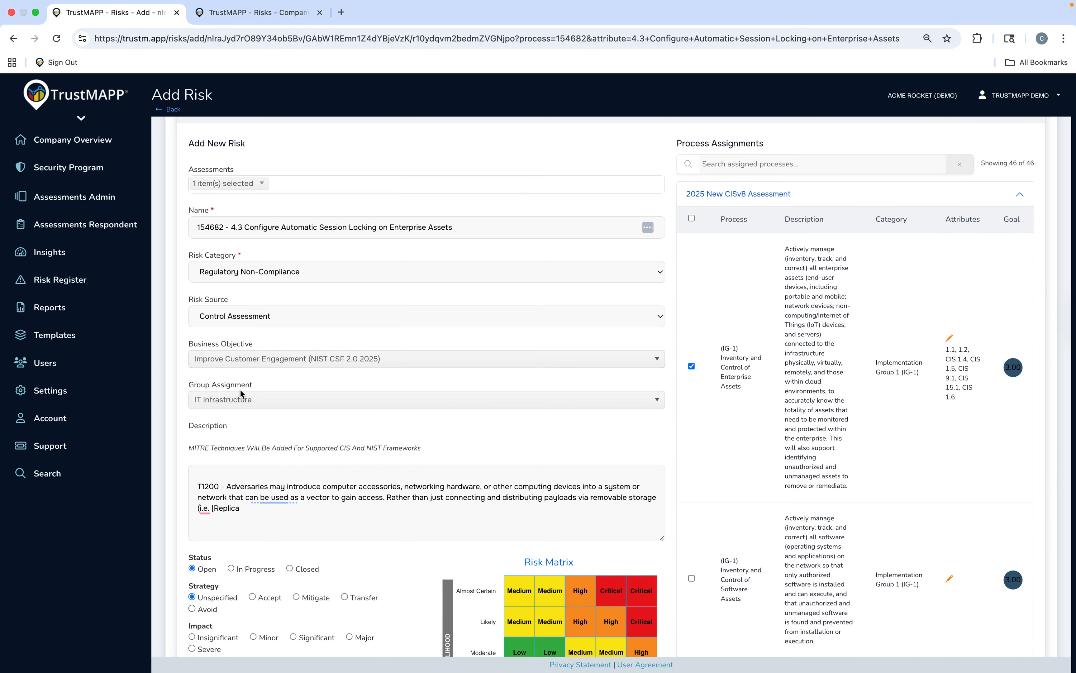
{"action": "scroll", "coordinate": [240, 395], "scroll_direction": "down", "scroll_amount": 5}
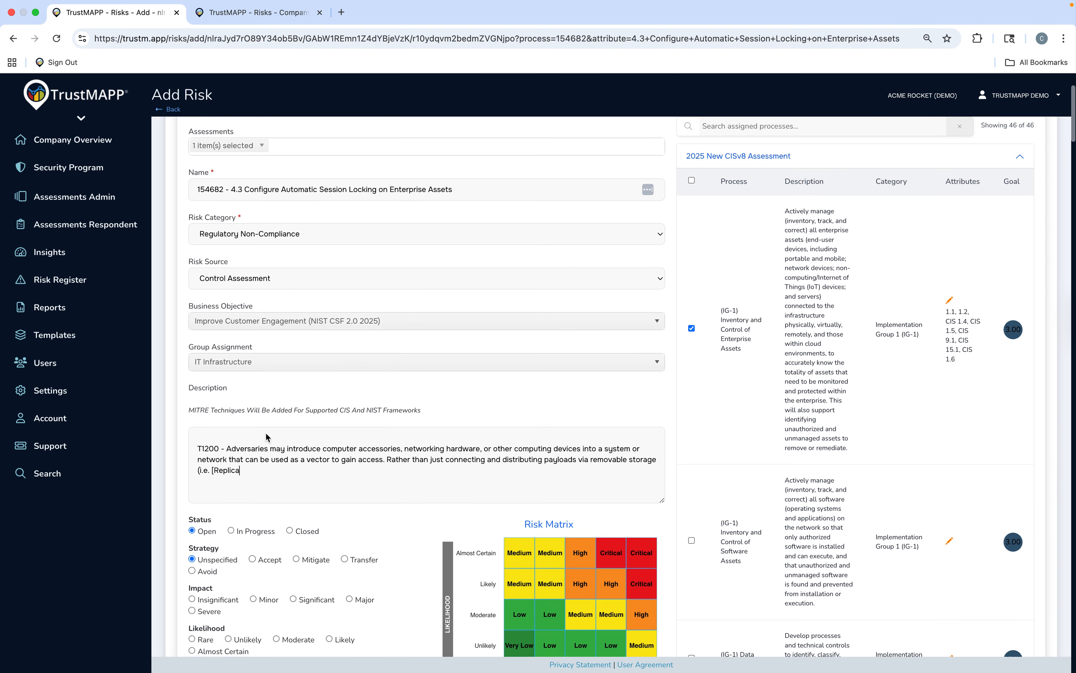
{"action": "scroll", "coordinate": [265, 433], "scroll_direction": "down", "scroll_amount": 1}
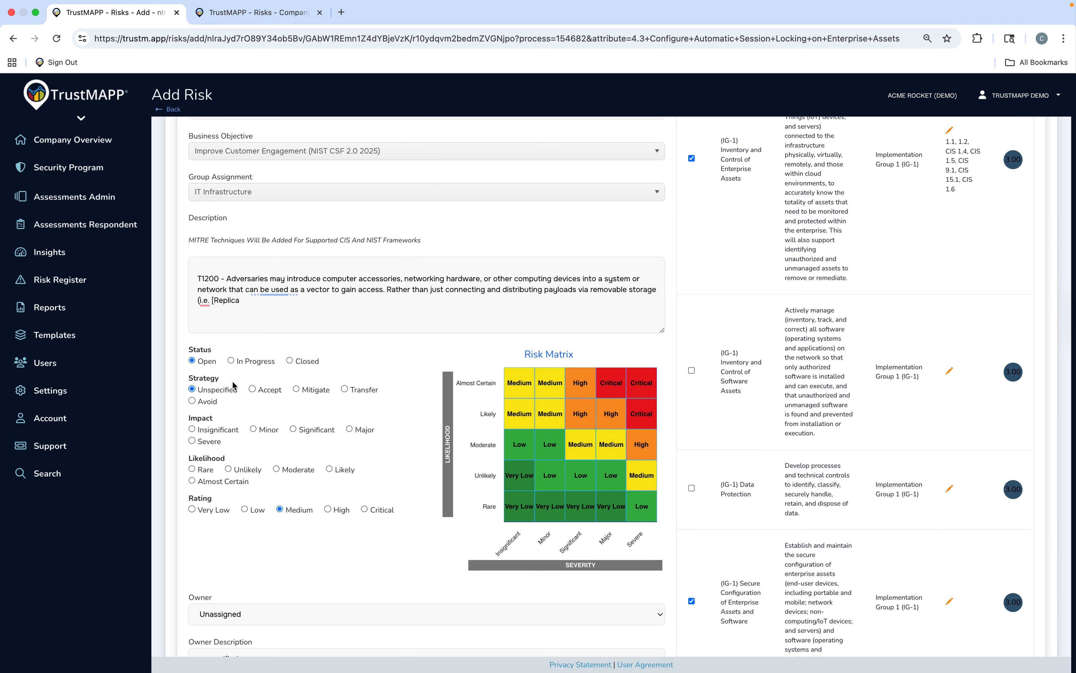
{"action": "left_click", "coordinate": [295, 390]}
{"action": "left_click", "coordinate": [293, 429]}
{"action": "left_click", "coordinate": [329, 470]}
{"action": "left_click", "coordinate": [349, 429]}
{"action": "left_click", "coordinate": [293, 429]}
Choose the person who owns the risk and set the owner description to Director of Infrastructure
{"action": "scroll", "coordinate": [344, 566], "scroll_direction": "down", "scroll_amount": 1}
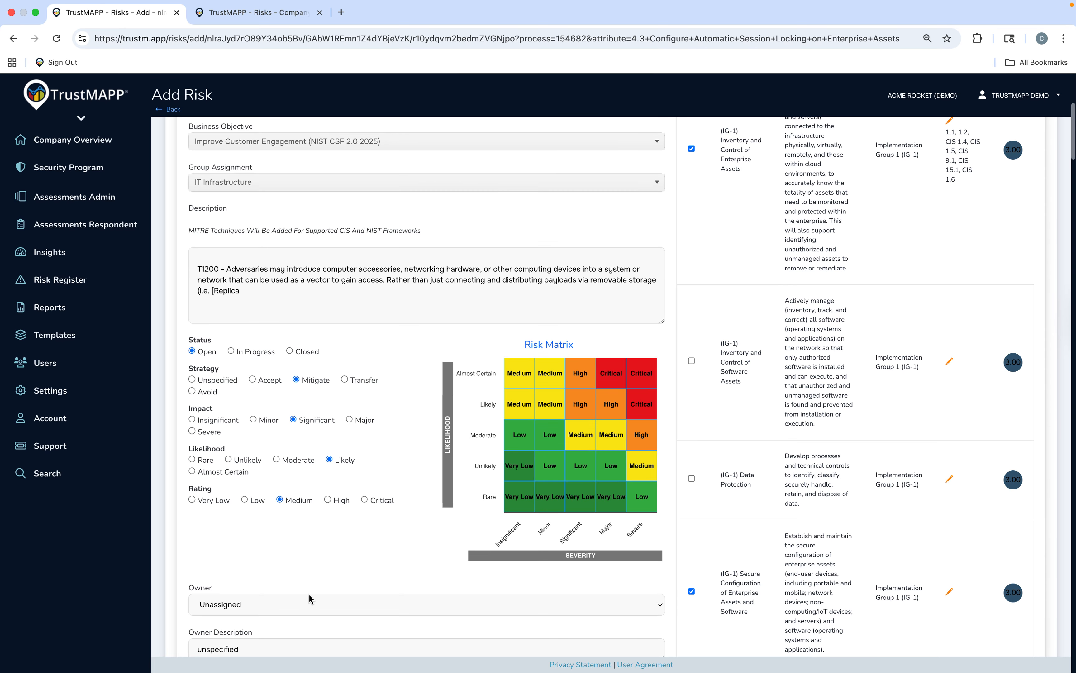
{"action": "left_click", "coordinate": [305, 603]}
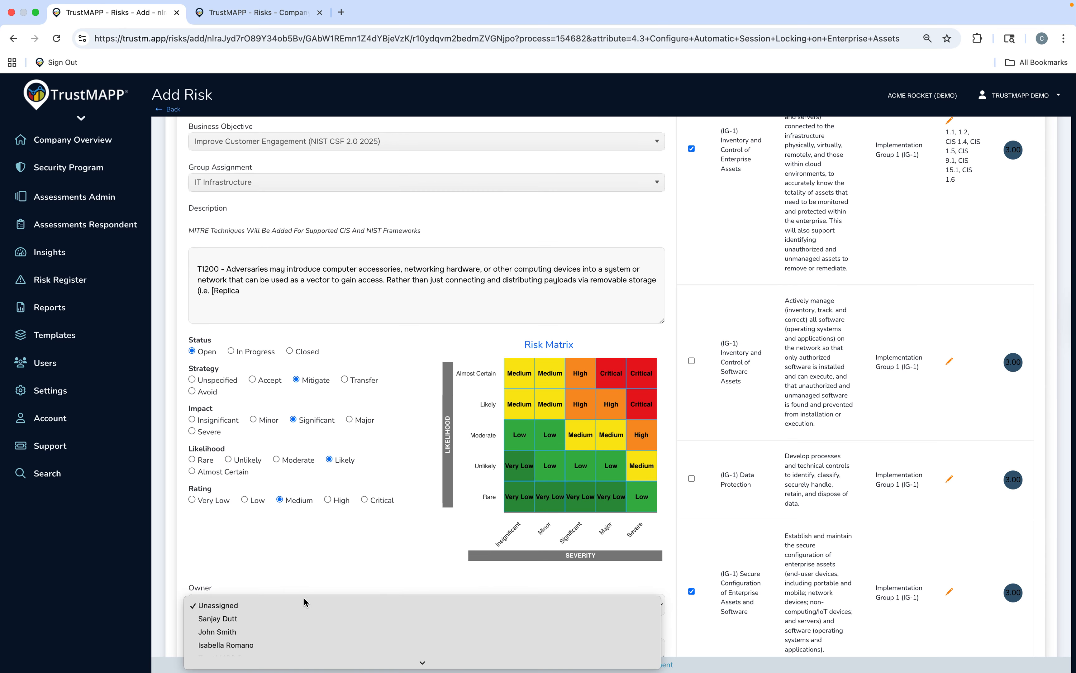
{"action": "left_click", "coordinate": [292, 633]}
{"action": "scroll", "coordinate": [267, 533], "scroll_direction": "down", "scroll_amount": 5}
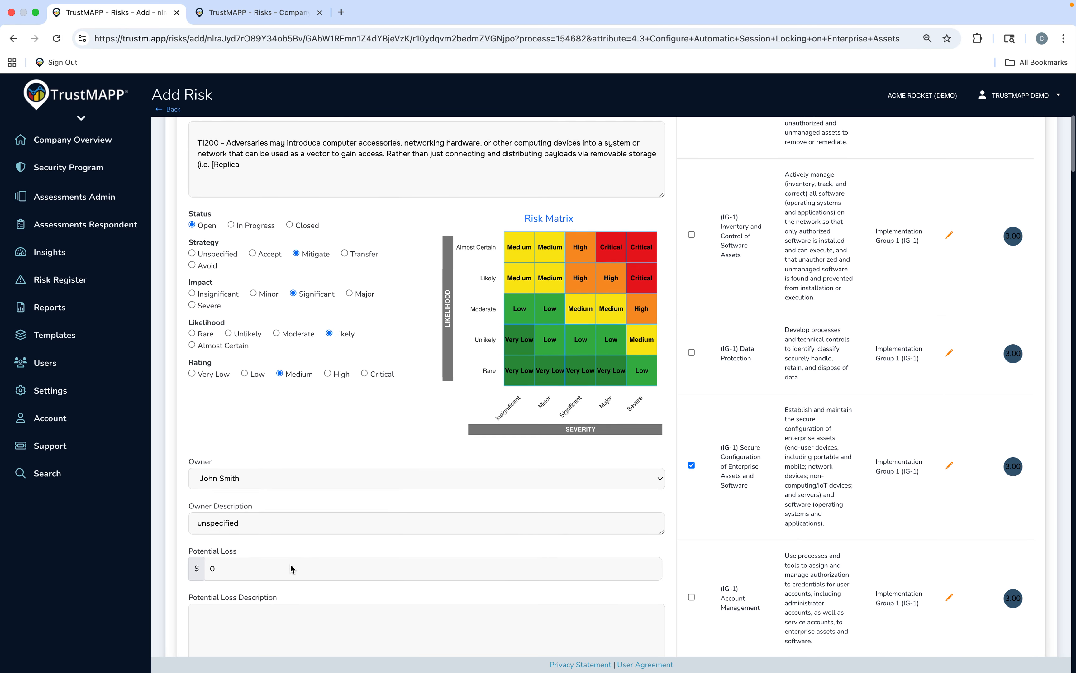
{"action": "triple_click", "coordinate": [265, 513]}
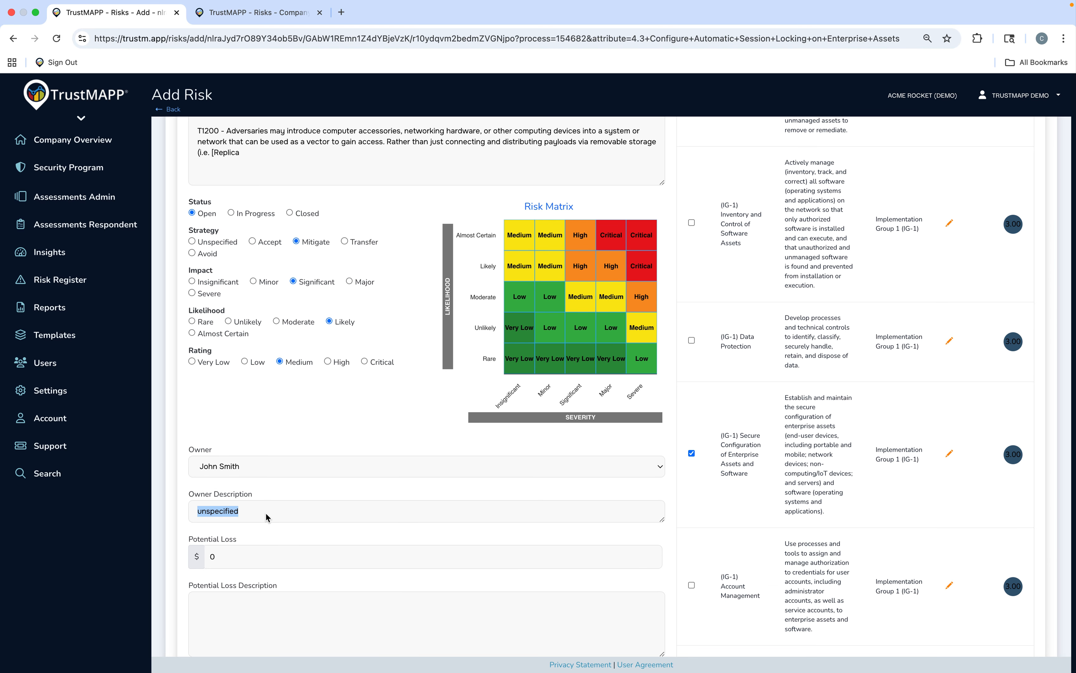
{"action": "type", "text": "Director of Infrastructure"}
Enter a potential loss of -5, leave its description empty and save the new risk
{"action": "left_click", "coordinate": [228, 563]}
{"action": "scroll", "coordinate": [227, 563], "scroll_direction": "down", "scroll_amount": 2}
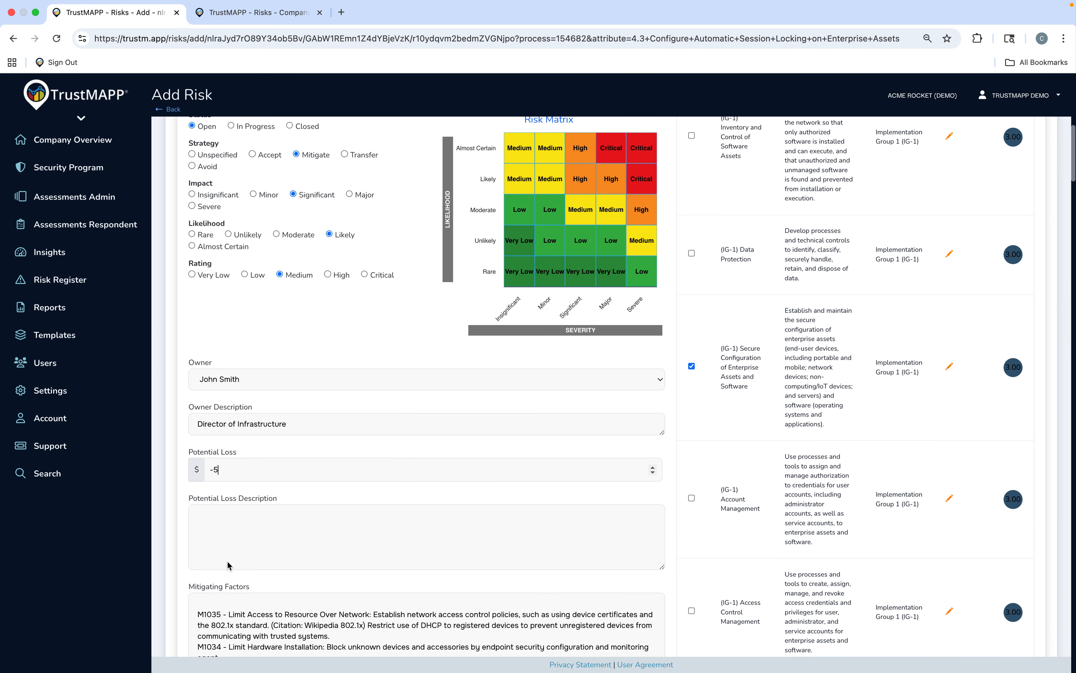
{"action": "left_click", "coordinate": [228, 565]}
{"action": "scroll", "coordinate": [249, 563], "scroll_direction": "down", "scroll_amount": 3}
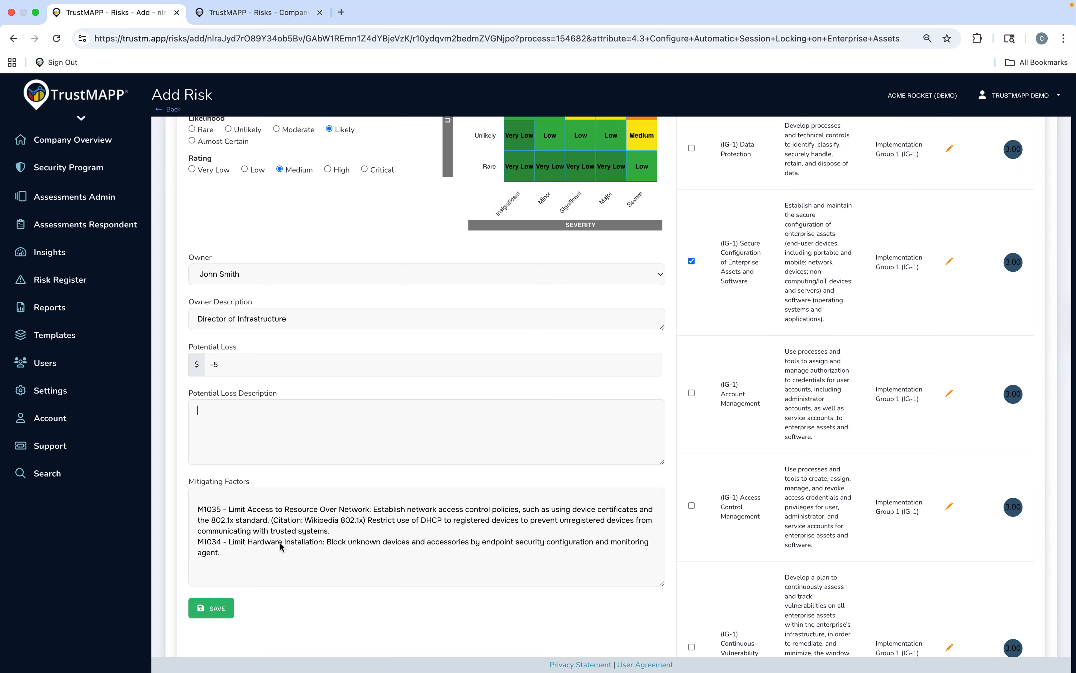
{"action": "left_click", "coordinate": [220, 608]}
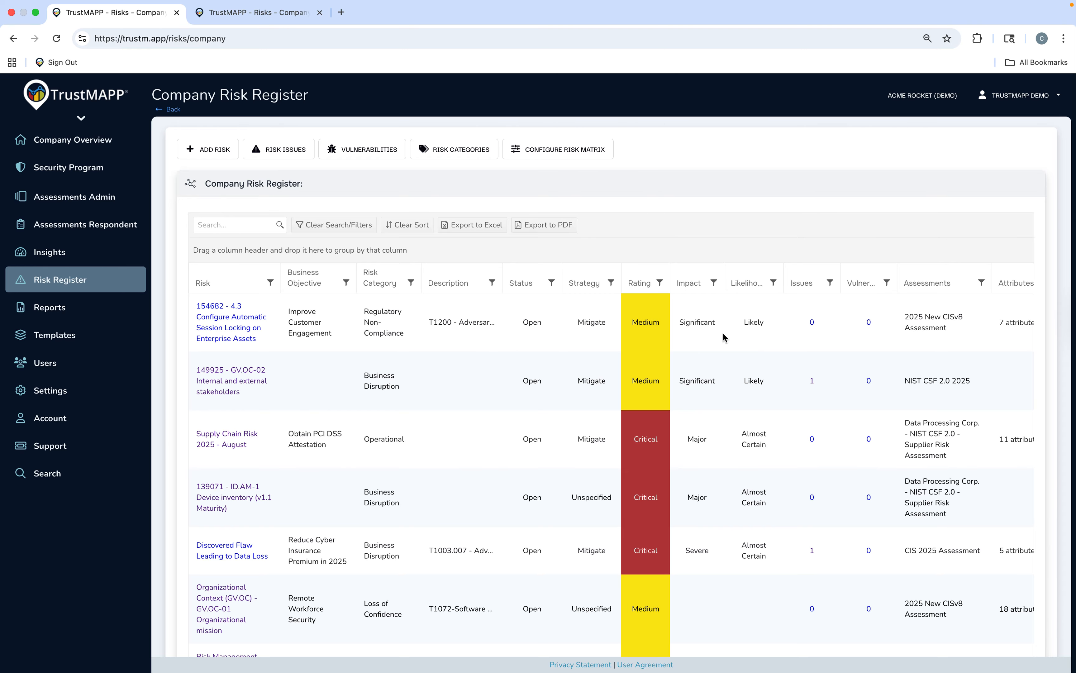
Examine the new risk's row in the Company Risk Register, including the details of its linked attributes
{"action": "scroll", "coordinate": [722, 332], "scroll_direction": "right", "scroll_amount": 1}
{"action": "scroll", "coordinate": [722, 332], "scroll_direction": "right", "scroll_amount": 10}
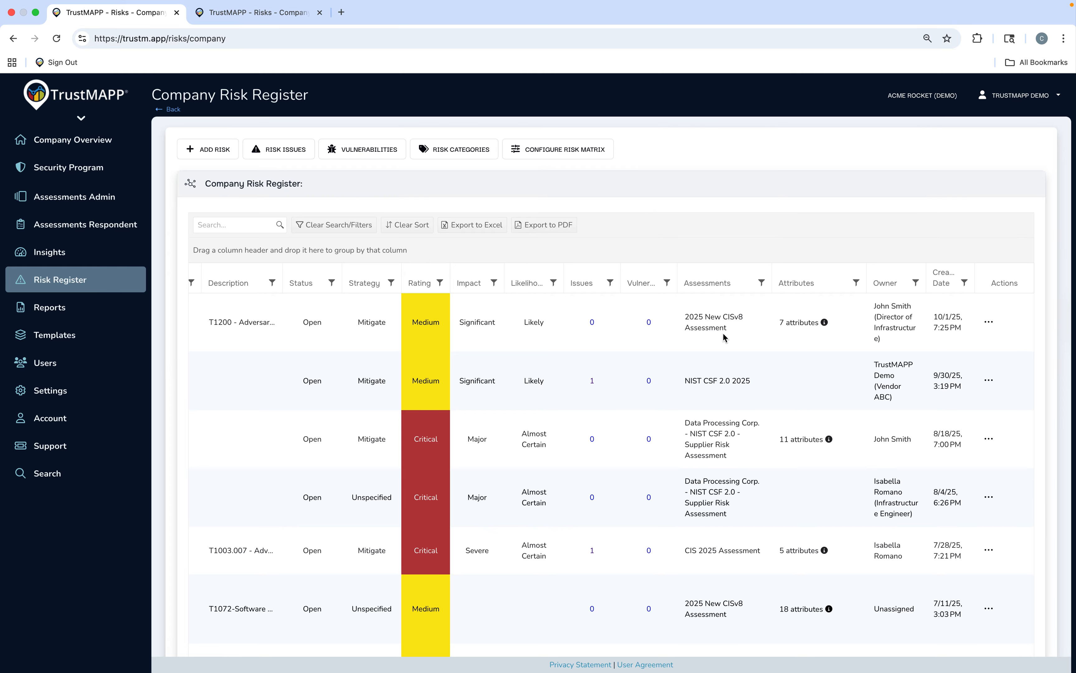
{"action": "mouse_move", "coordinate": [810, 327]}
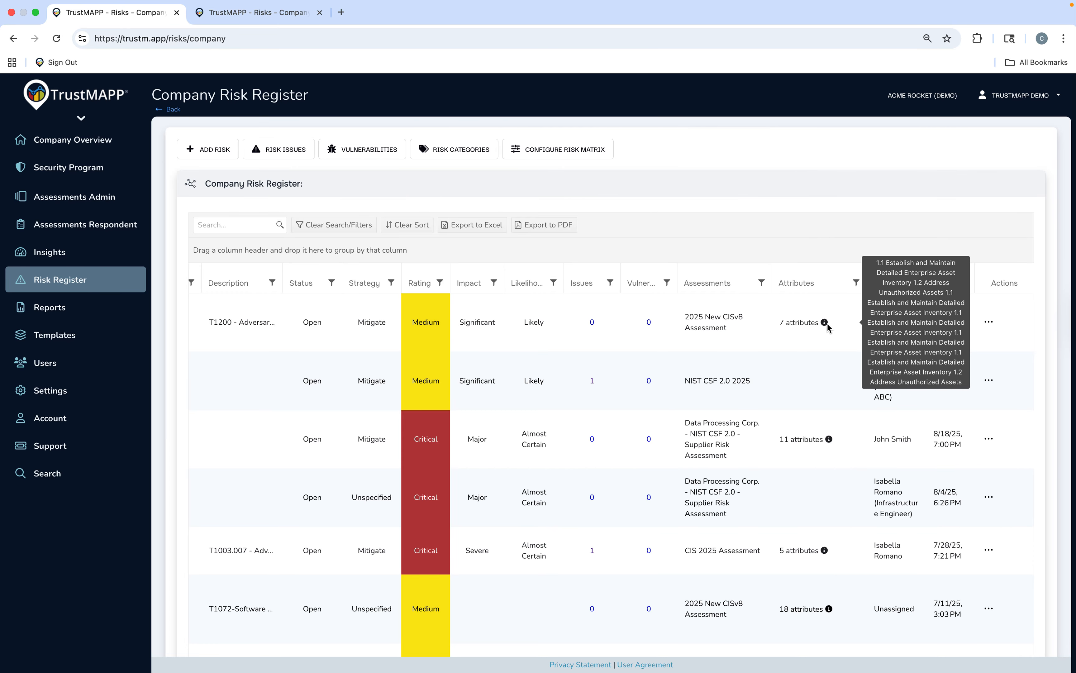
{"action": "scroll", "coordinate": [805, 324], "scroll_direction": "left", "scroll_amount": 2}
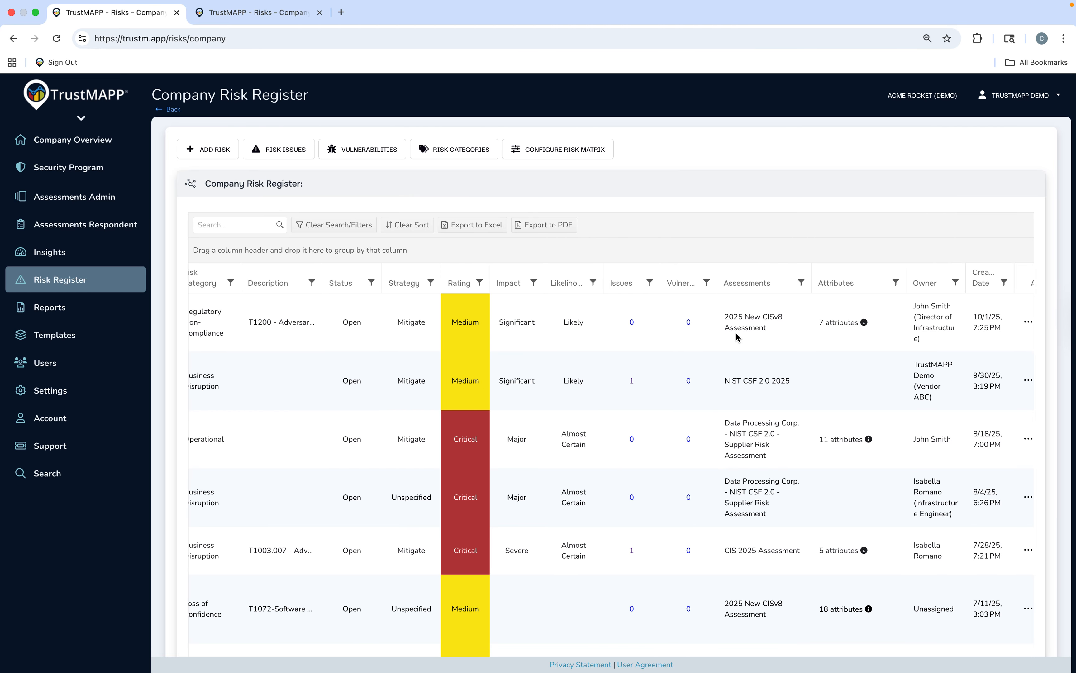
{"action": "scroll", "coordinate": [717, 334], "scroll_direction": "right", "scroll_amount": 2}
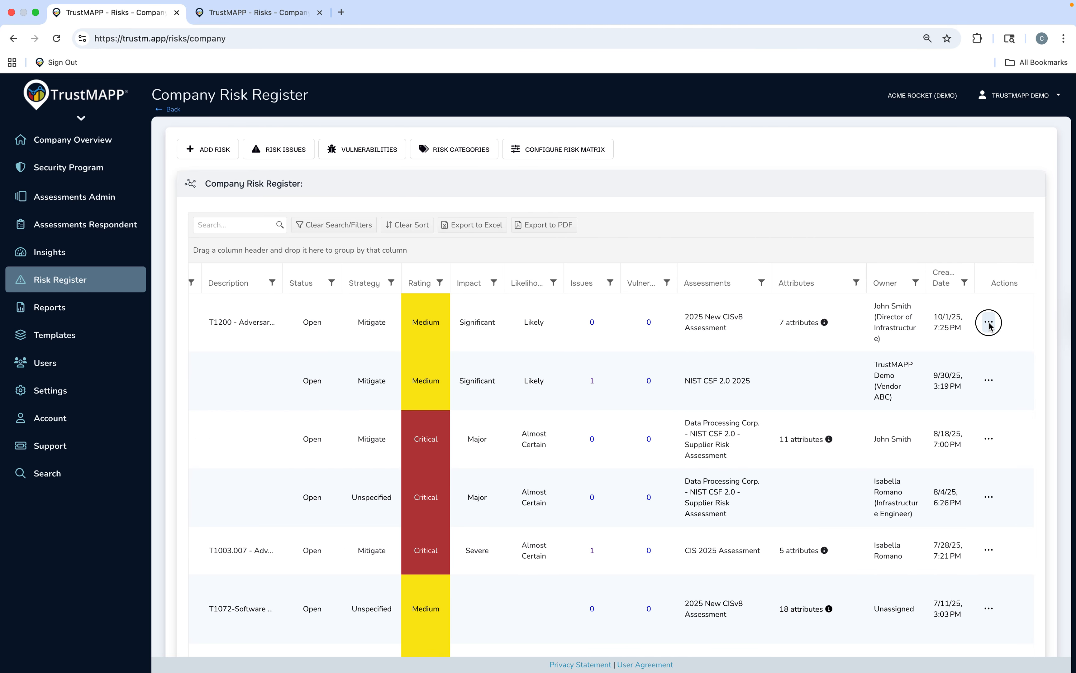
Start a new issue for the newly added session-locking risk and choose the issue's owner and validator
{"action": "left_click", "coordinate": [988, 322]}
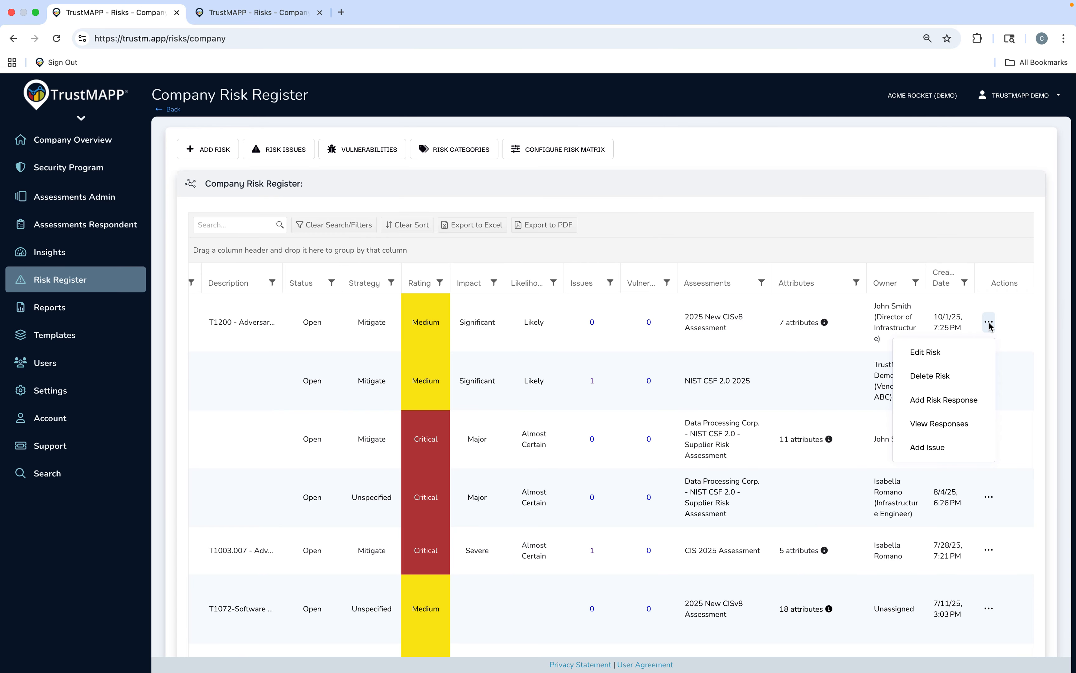
{"action": "left_click", "coordinate": [926, 449]}
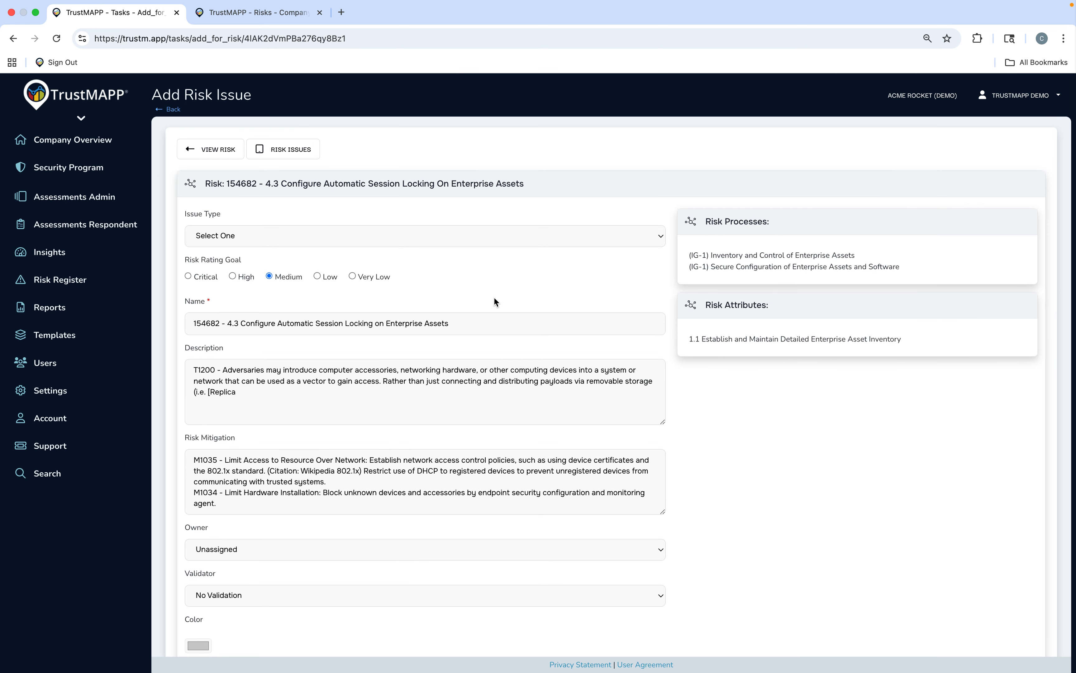
{"action": "scroll", "coordinate": [494, 296], "scroll_direction": "down", "scroll_amount": 1}
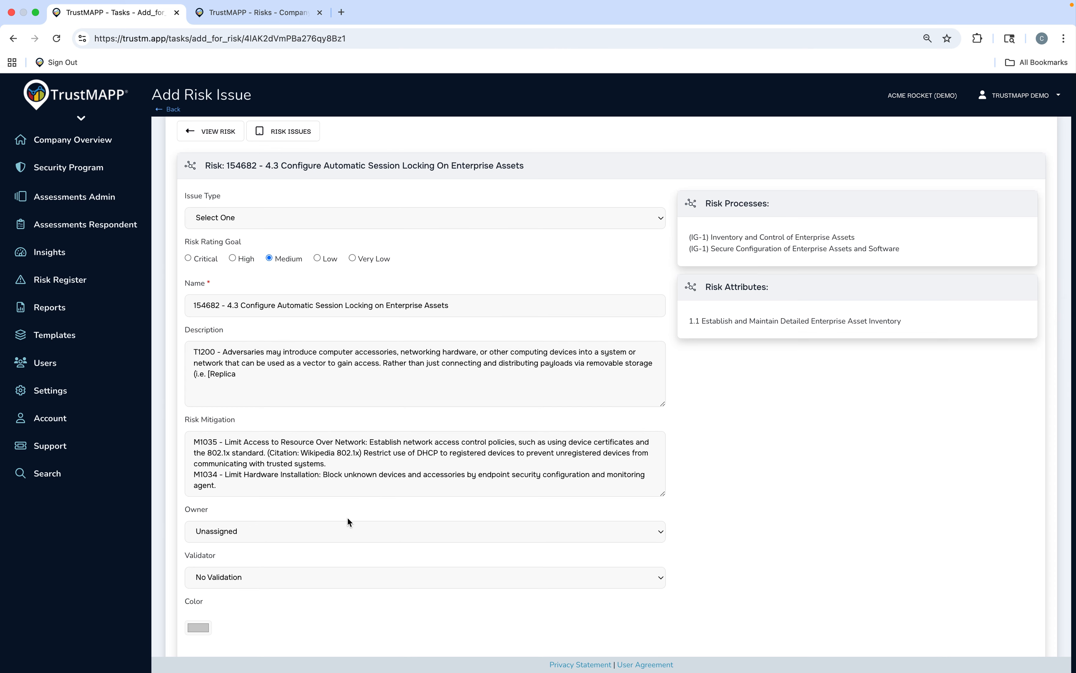
{"action": "left_click", "coordinate": [345, 522]}
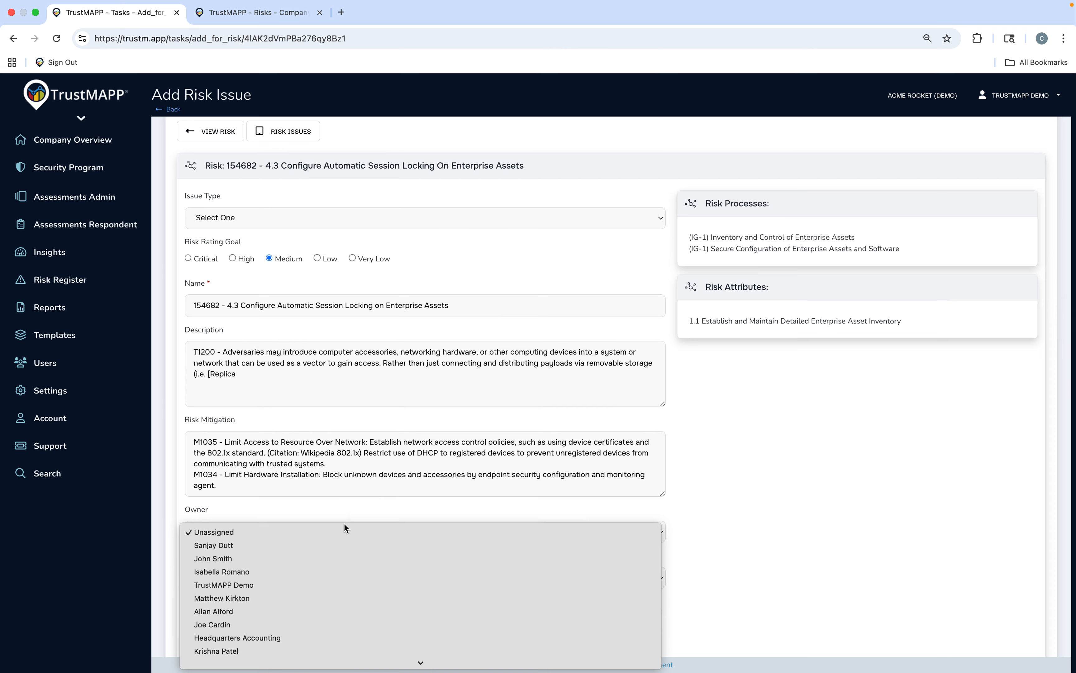
{"action": "left_click", "coordinate": [325, 558]}
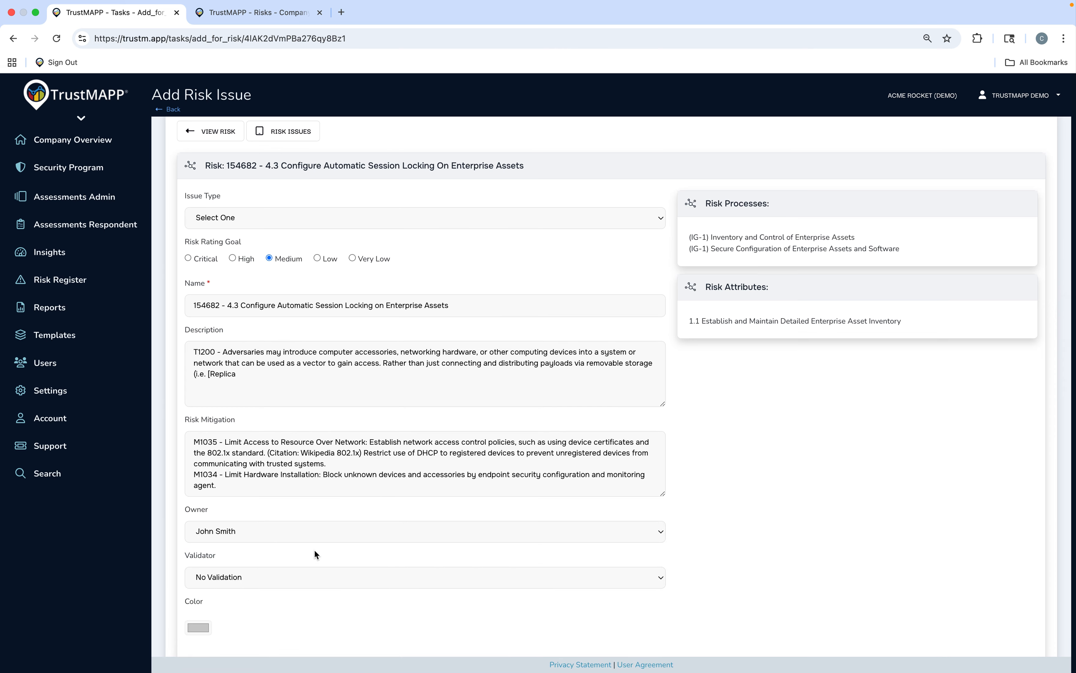
{"action": "left_click", "coordinate": [287, 576]}
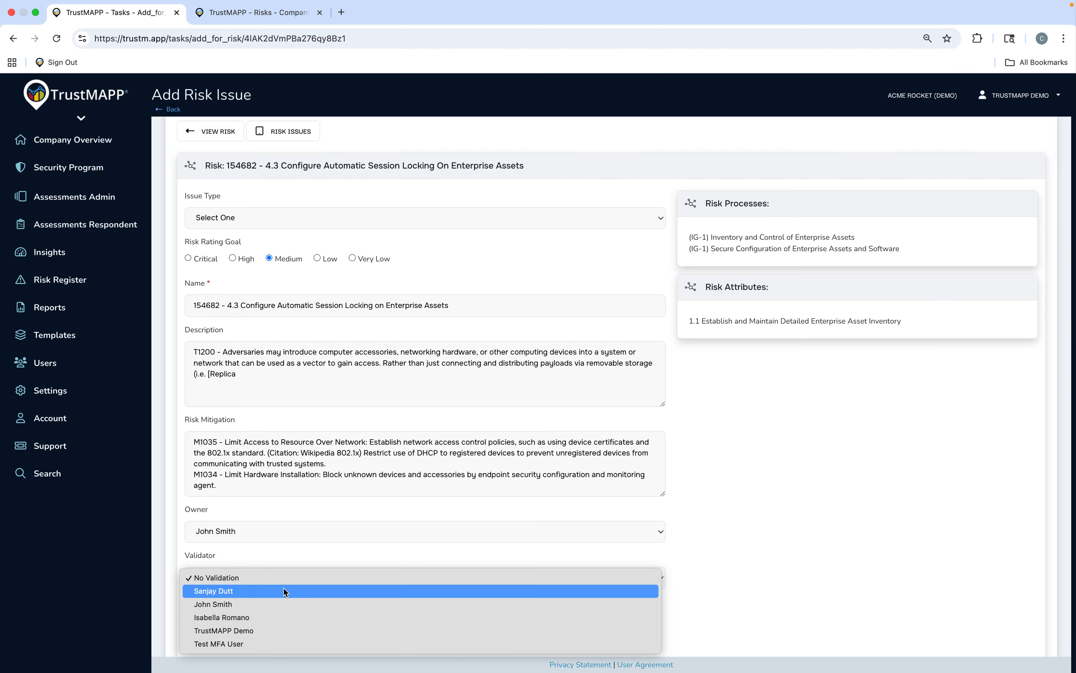
{"action": "left_click", "coordinate": [283, 587]}
{"action": "scroll", "coordinate": [273, 611], "scroll_direction": "down", "scroll_amount": 3}
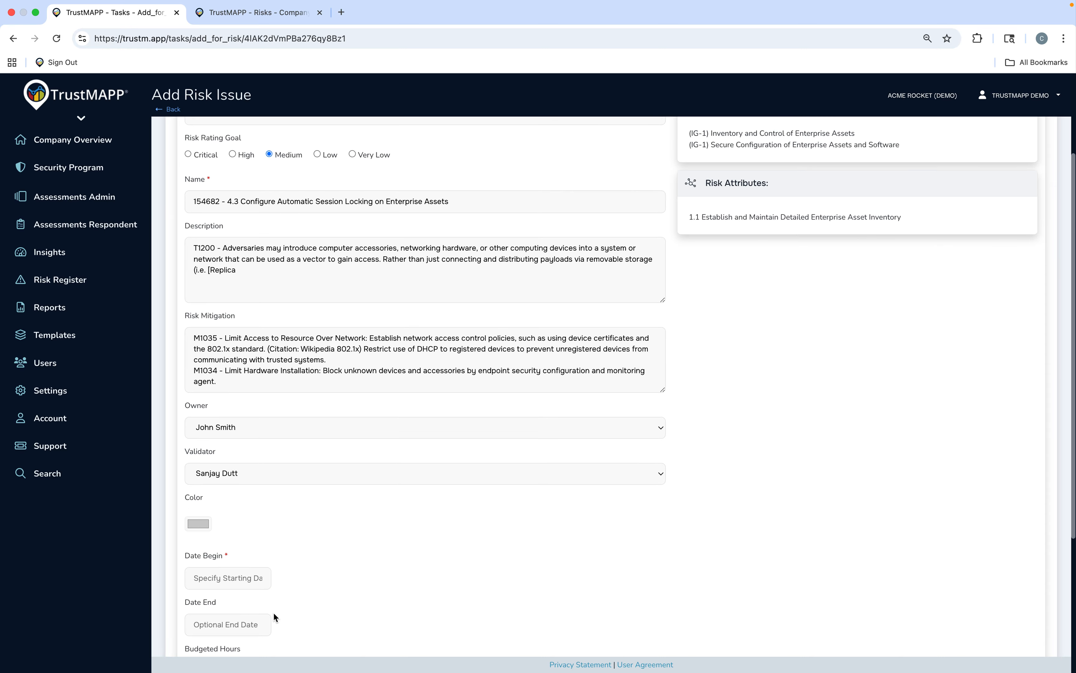
{"action": "scroll", "coordinate": [273, 617], "scroll_direction": "down", "scroll_amount": 4}
{"action": "scroll", "coordinate": [273, 617], "scroll_direction": "up", "scroll_amount": 6}
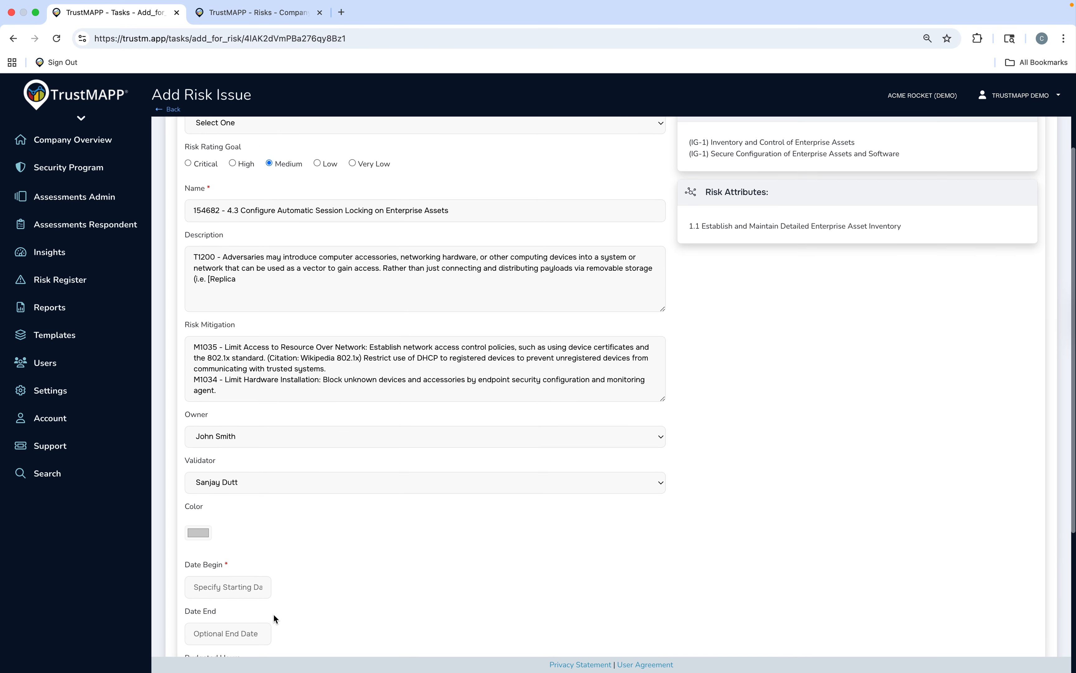
{"action": "scroll", "coordinate": [273, 614], "scroll_direction": "up", "scroll_amount": 2}
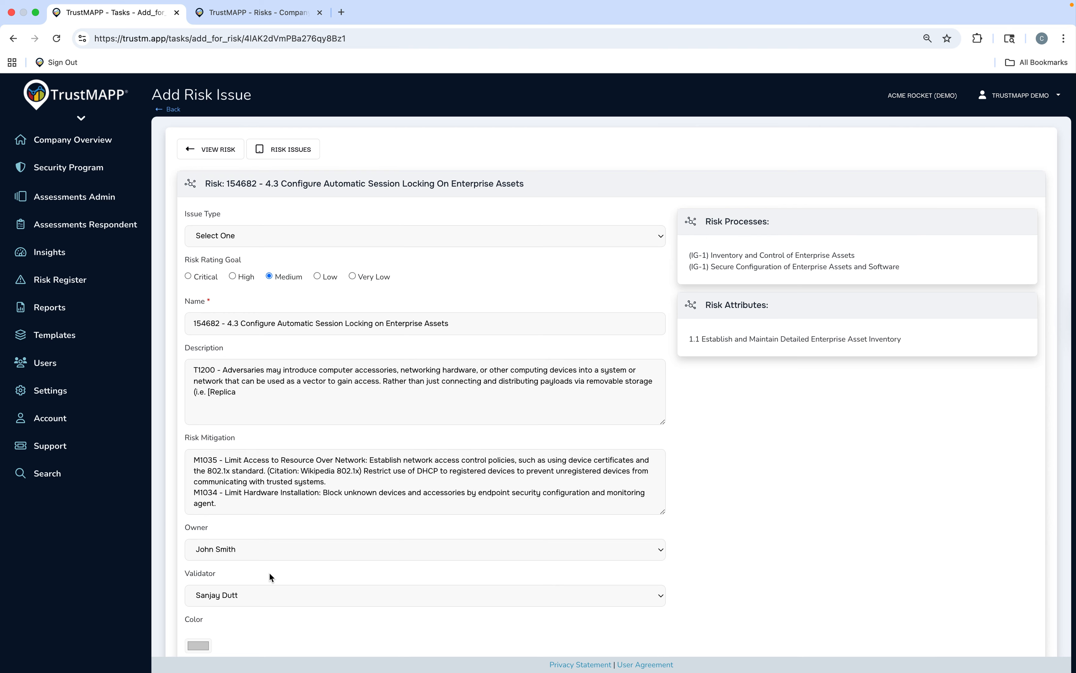
{"action": "key", "text": "super+shift+5"}
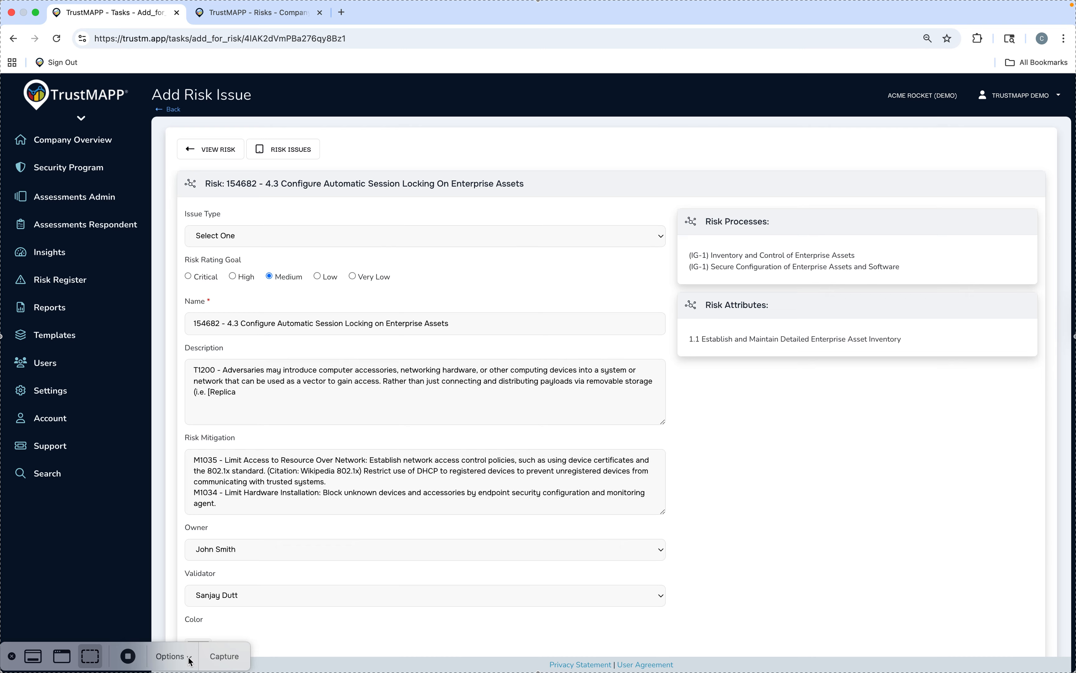